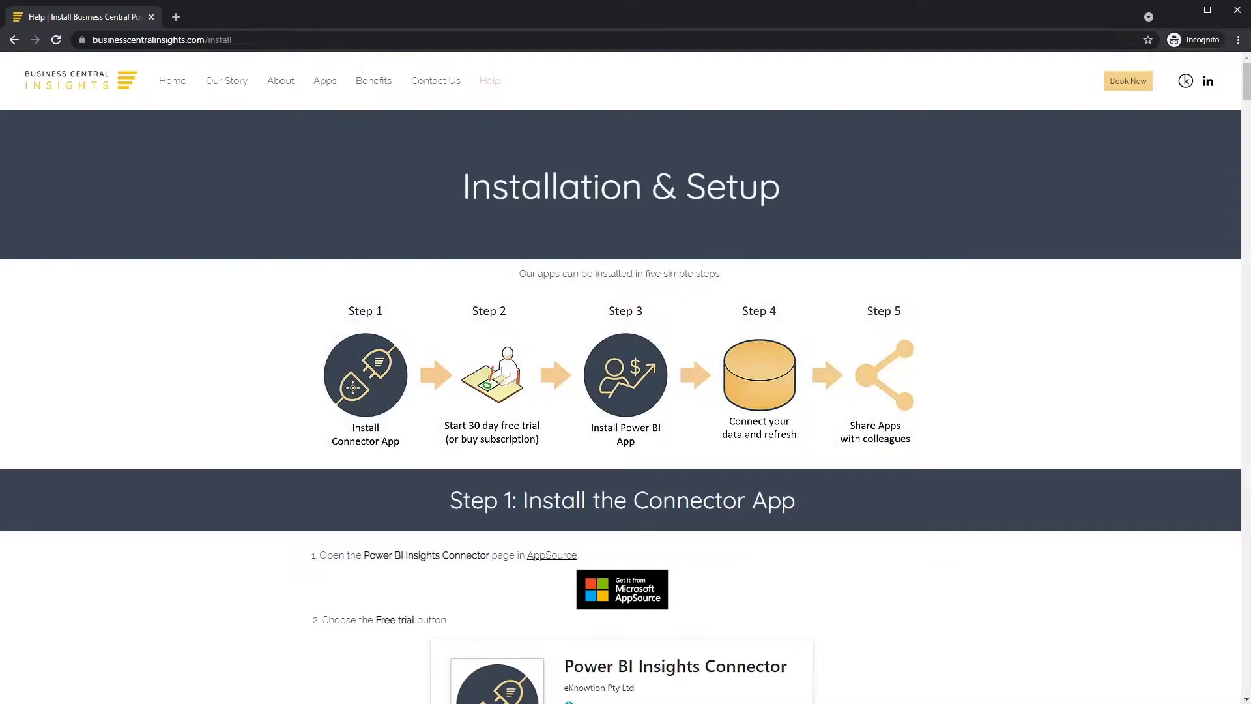
- Open the Power BI Insights Connector page in AppSource and dismiss the account panel
left_click(613, 591)
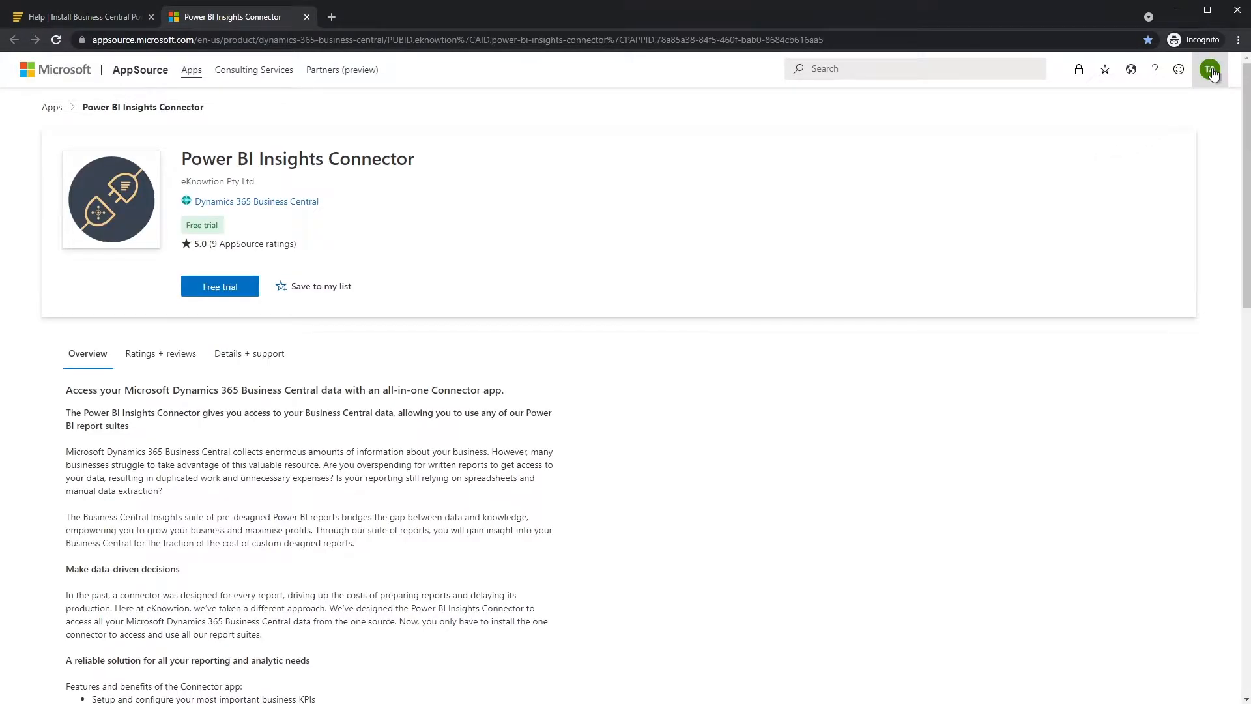
left_click(1213, 87)
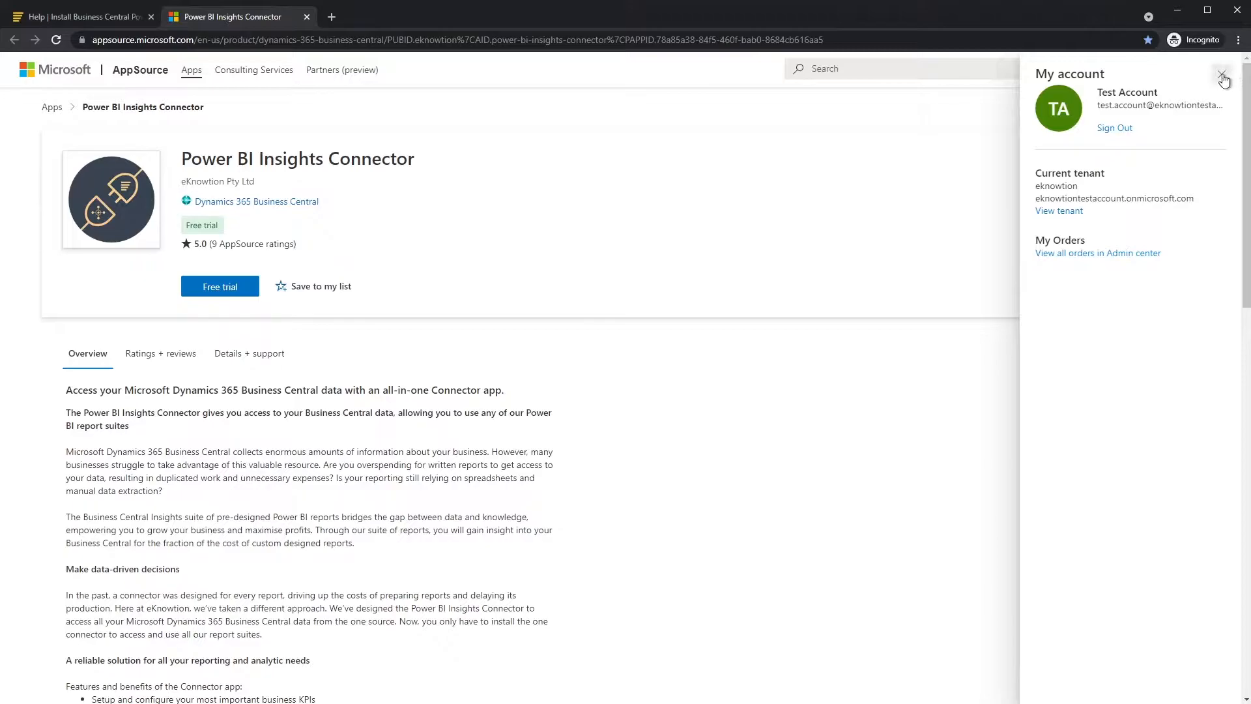
left_click(1222, 75)
- Request the free trial, consent to sharing account information, and continue to Business Central
left_click(236, 289)
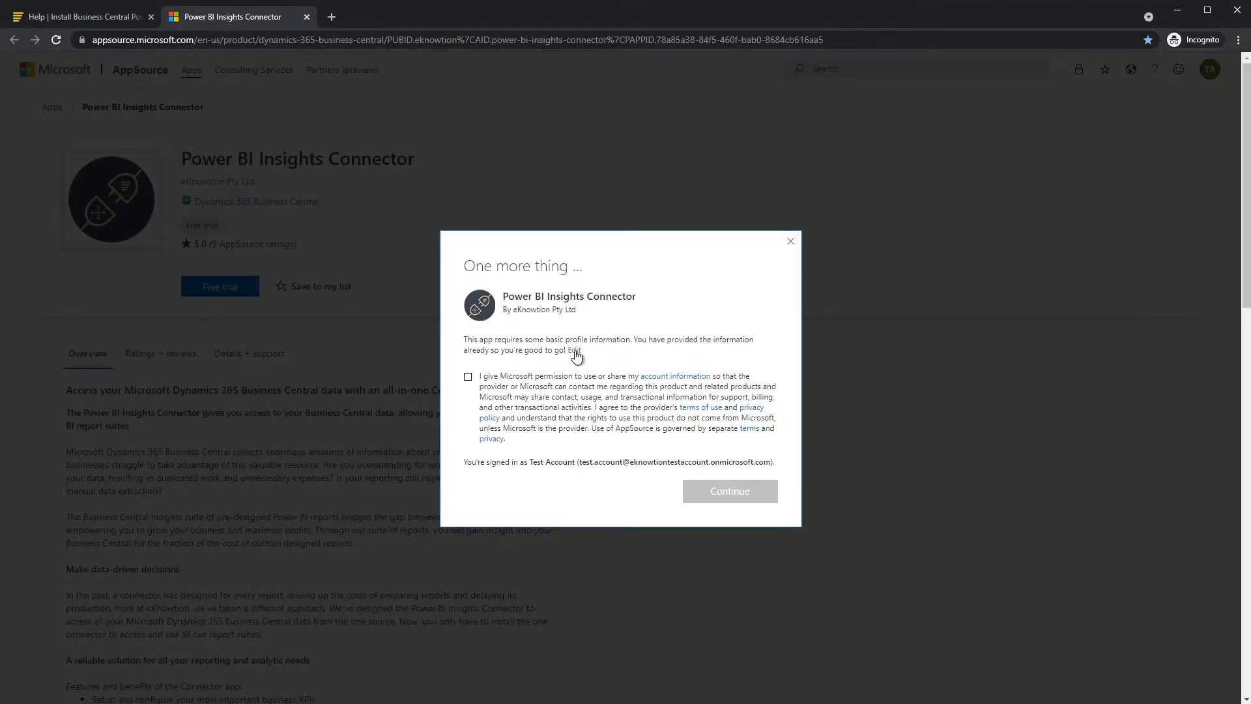
left_click(574, 351)
left_click(468, 456)
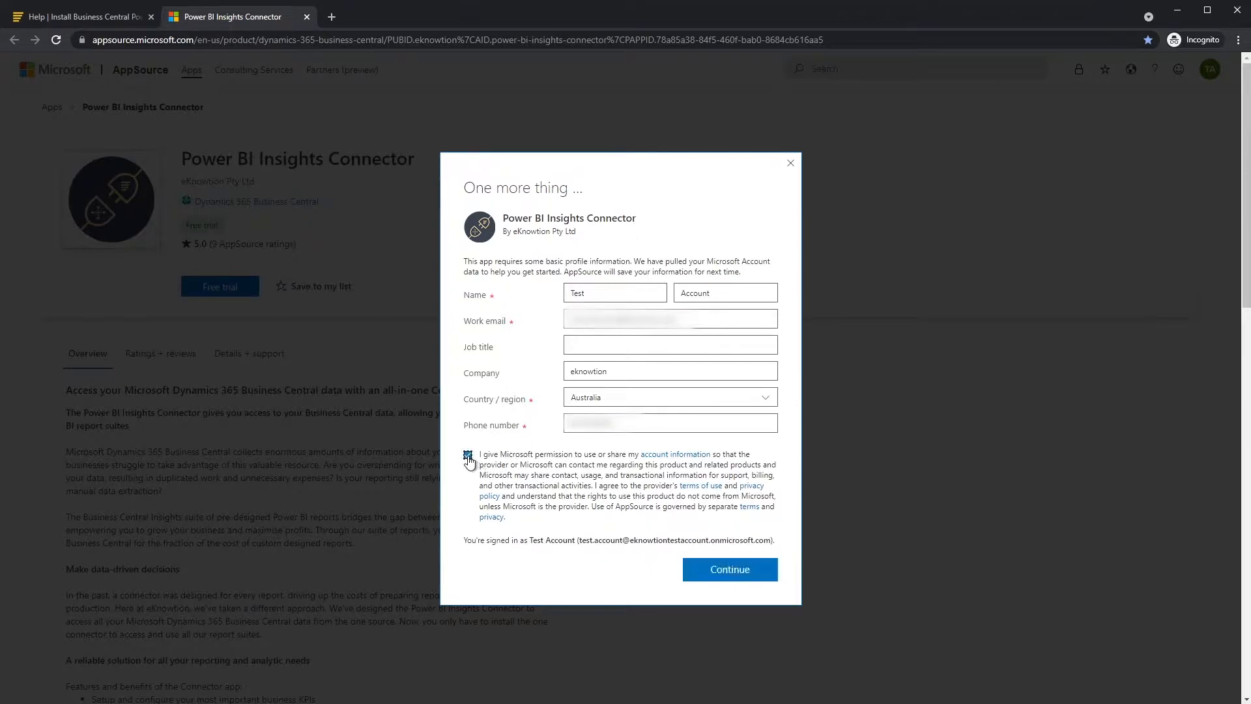
left_click(720, 571)
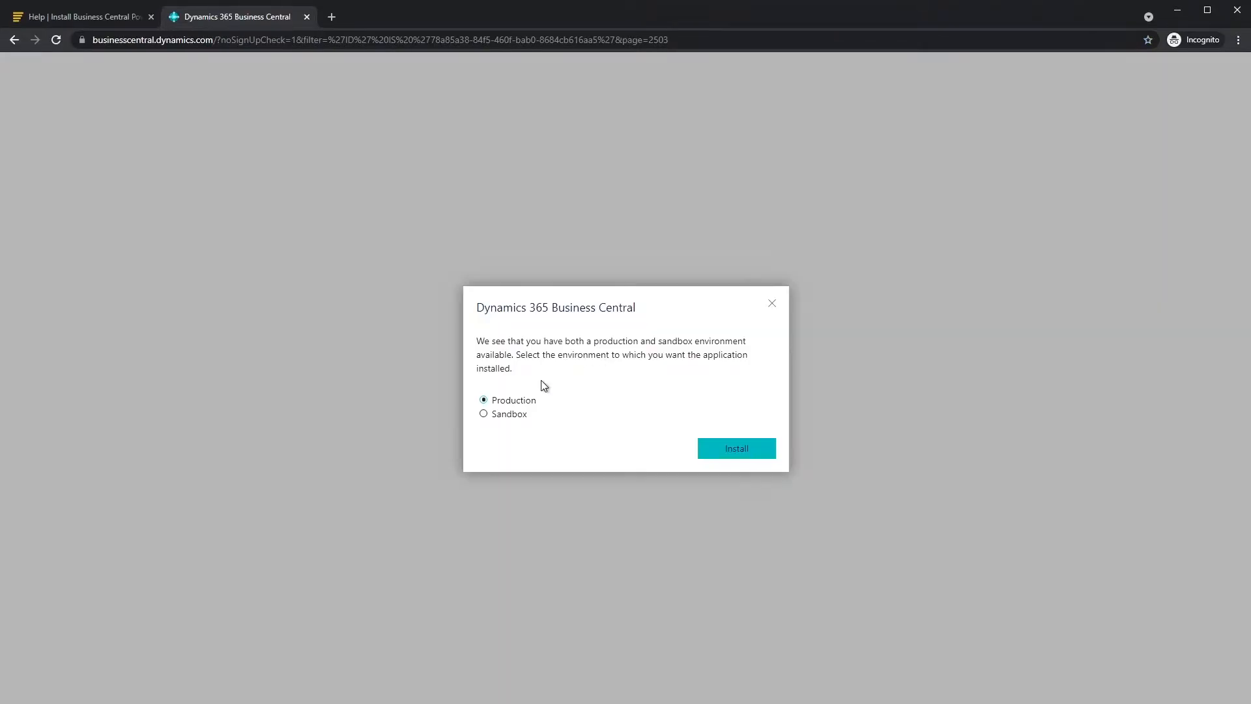
- Install the connector into Production in English (Australia) and acknowledge the installation message
left_click(748, 451)
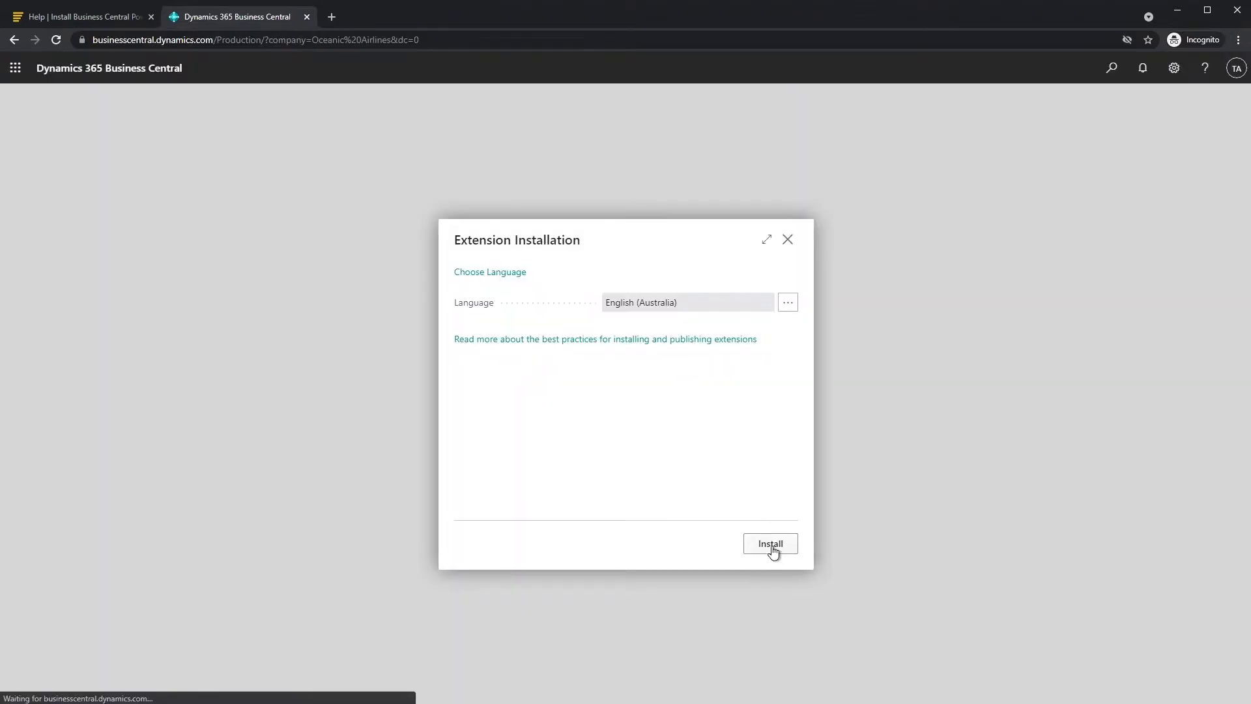
left_click(775, 549)
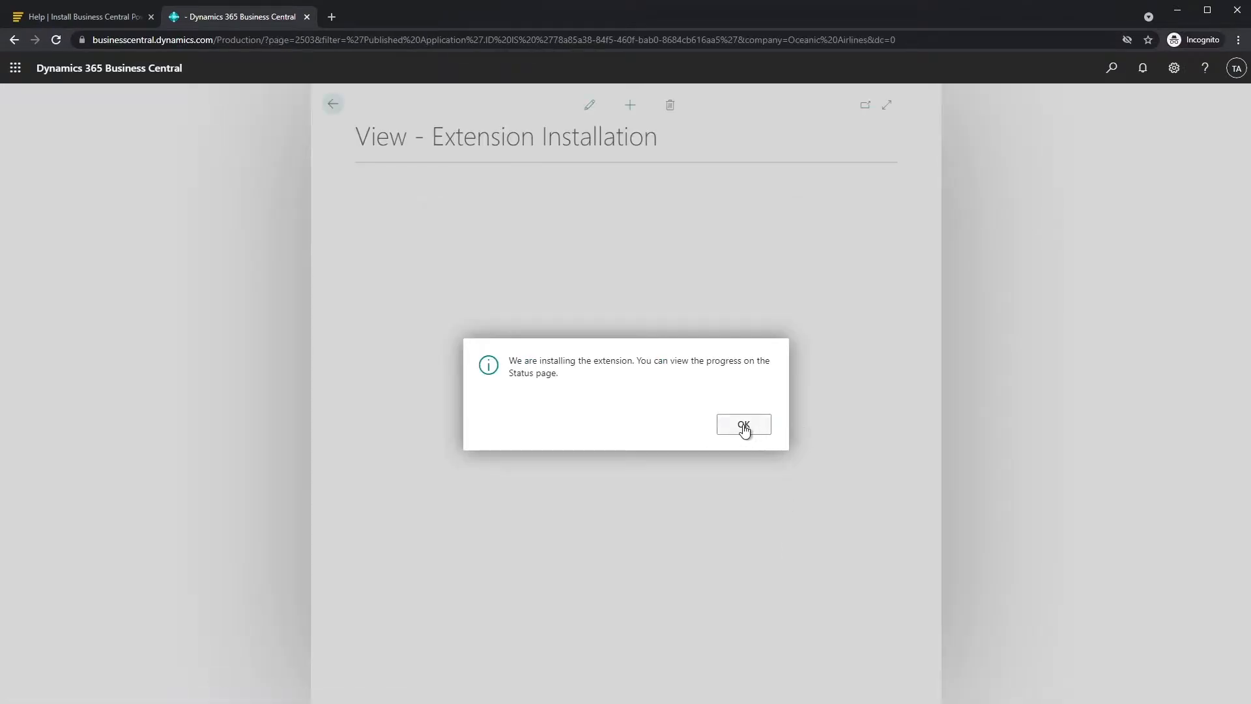
left_click(744, 425)
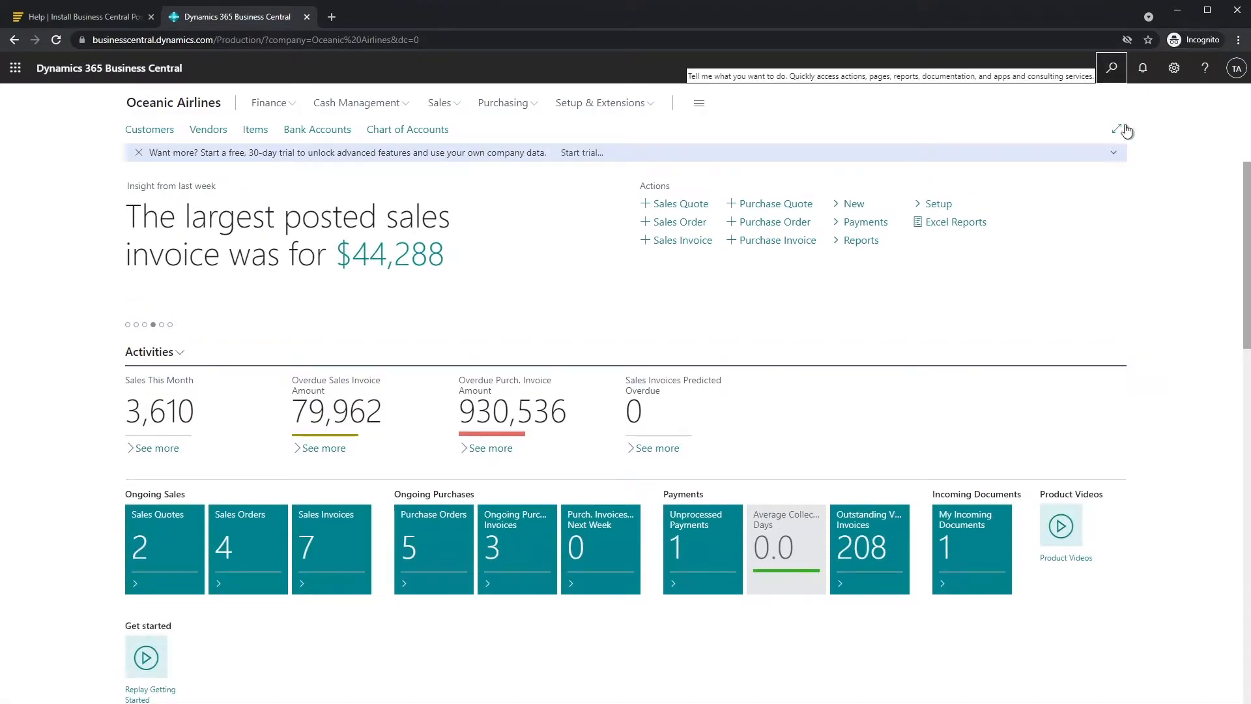
- Find Extensions Management via Tell Me and view the installed Power BI Insights Connector
left_click(1112, 67)
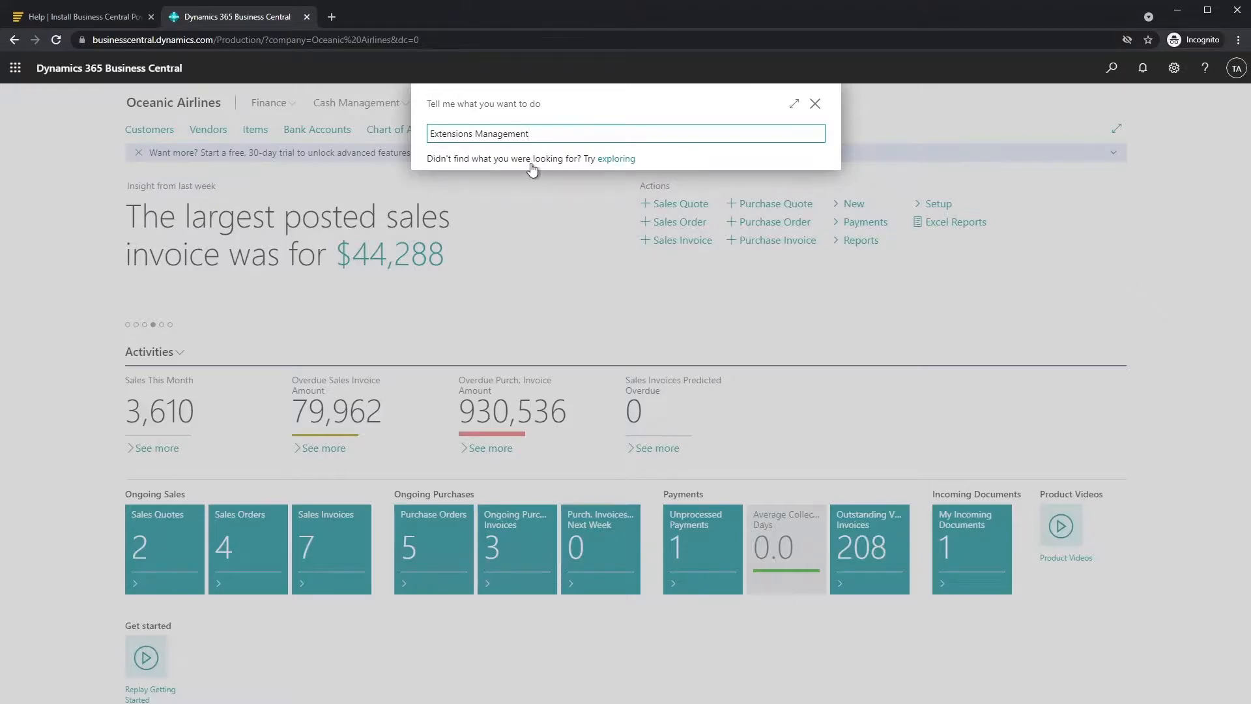
left_click(481, 191)
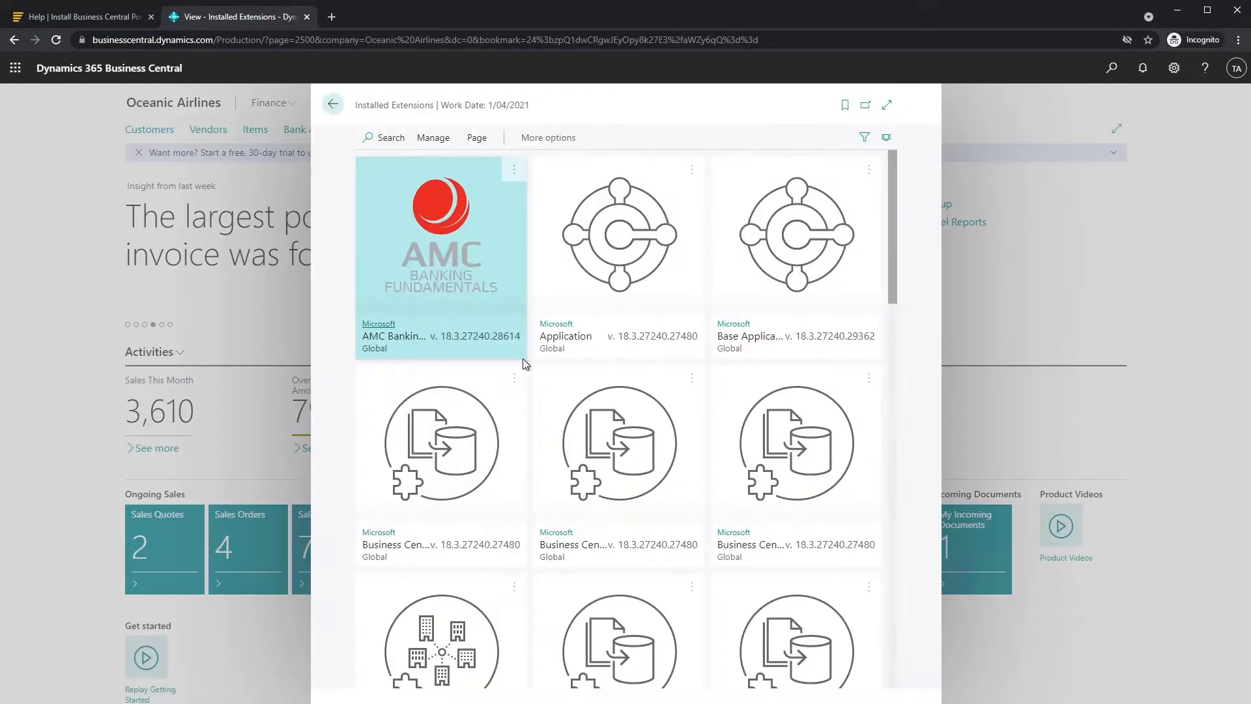
scroll(518, 359, "down", 15)
scroll(541, 388, "down", 1)
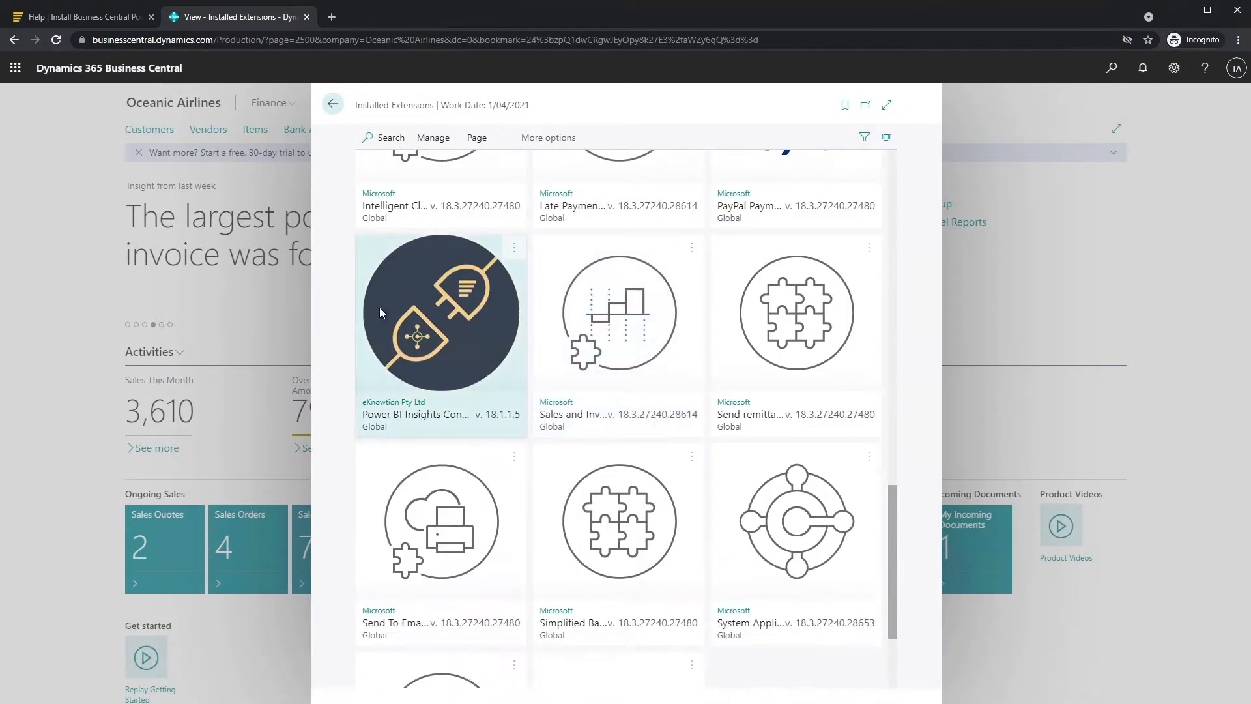
left_click(385, 384)
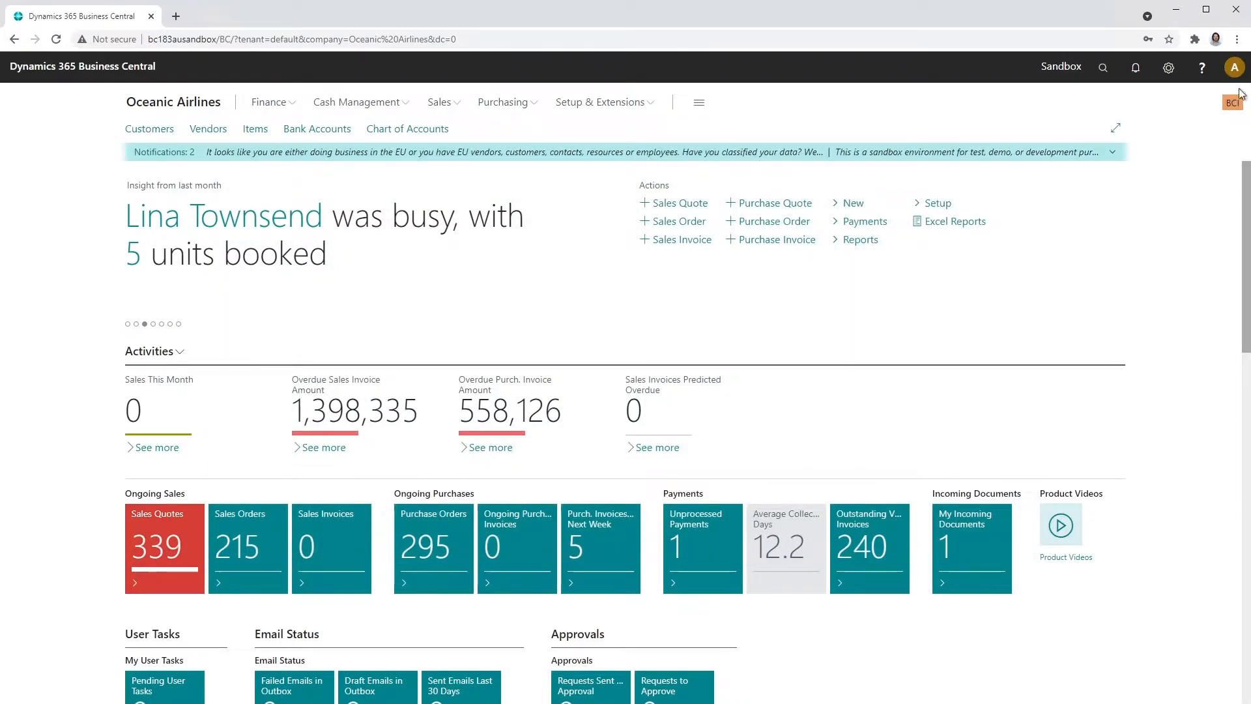
- Look up and open the Power BI Insights Connector page via Tell Me
left_click(1103, 68)
type("Insights Connector")
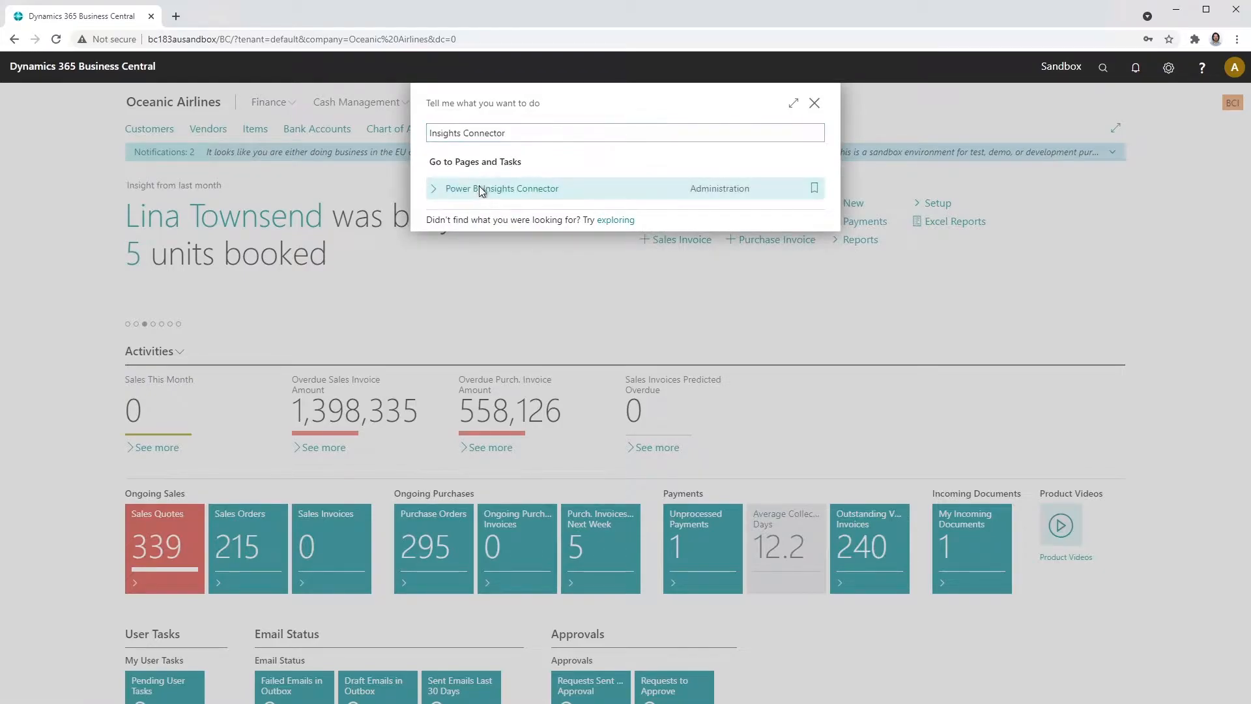
left_click(481, 190)
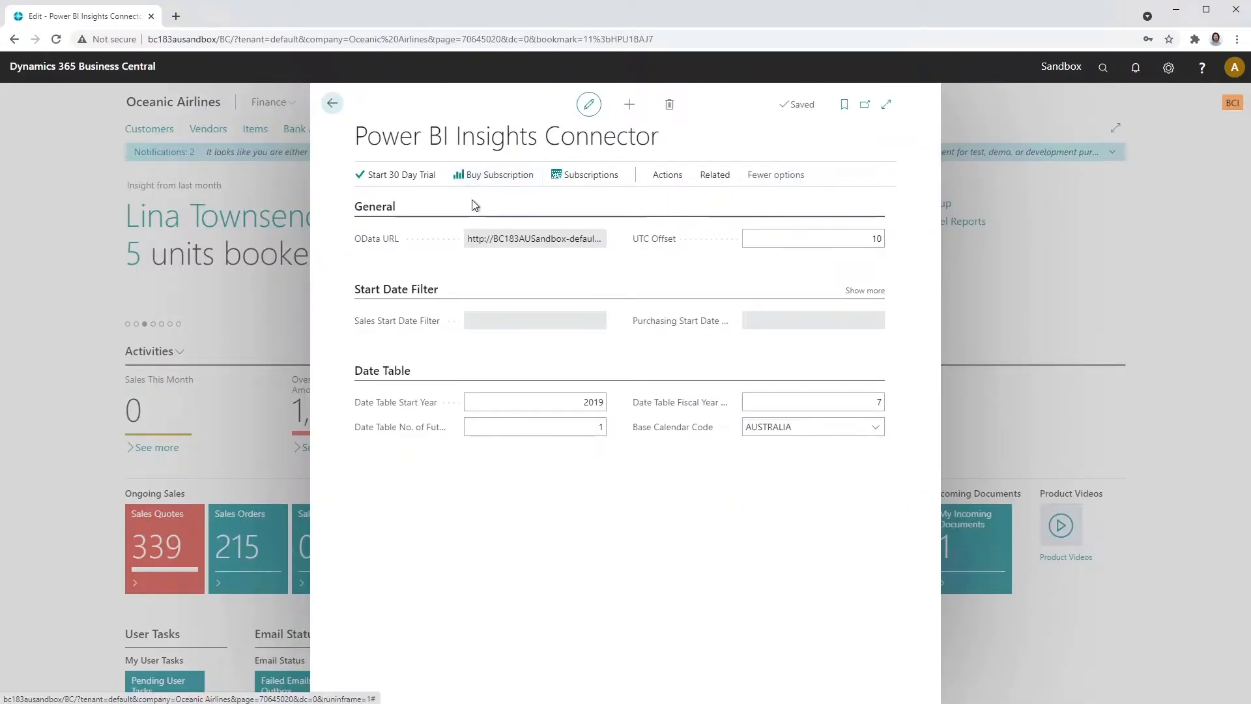
- Run the 30-day trial wizard with the Sales, Purchasing and Inventory apps selected
left_click(396, 176)
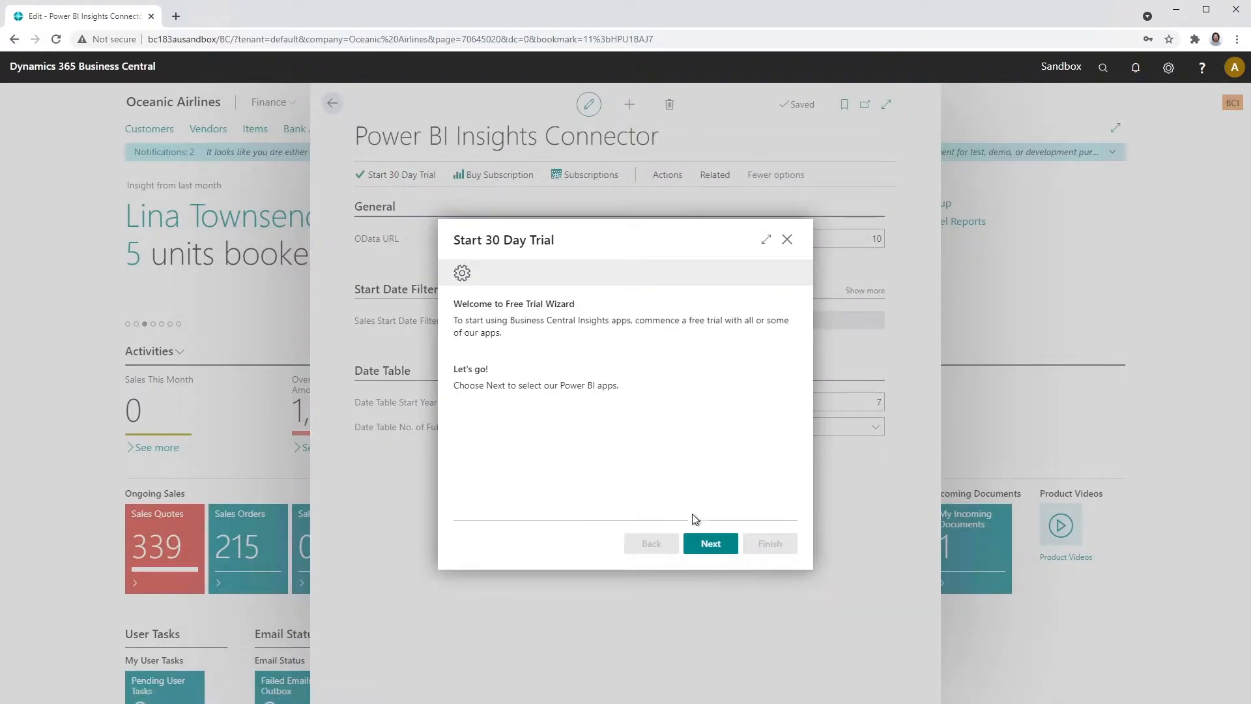
left_click(710, 543)
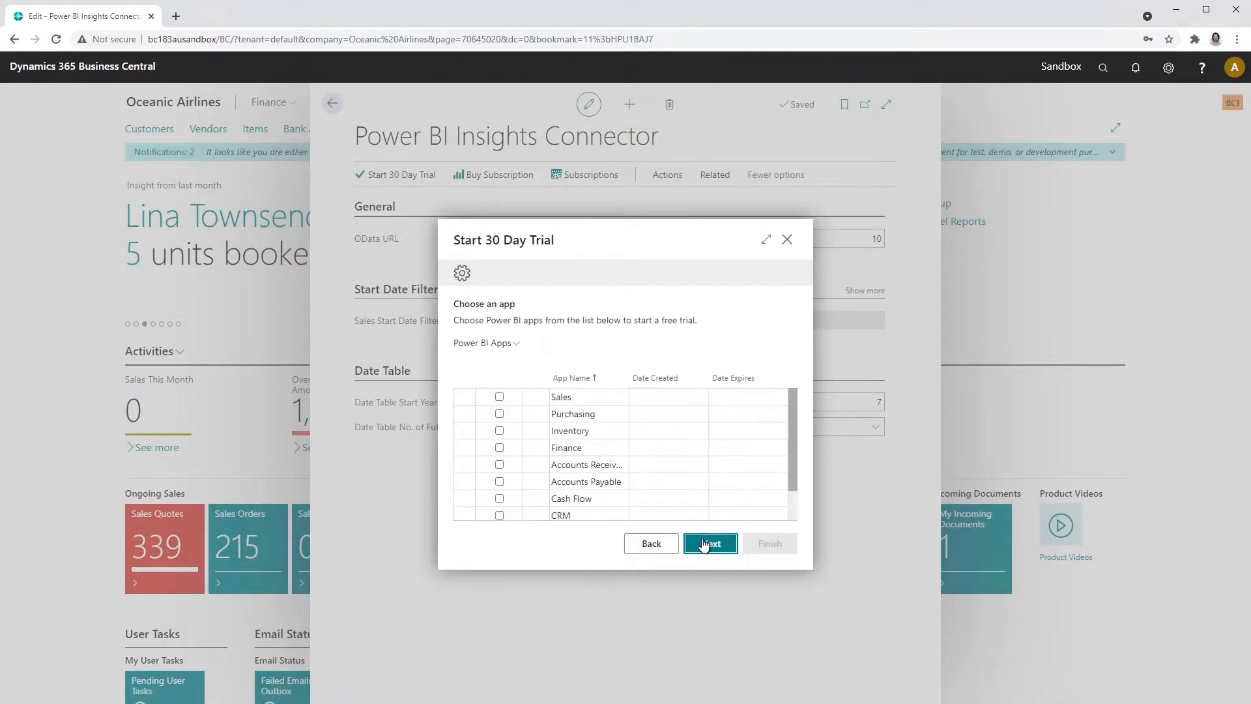
left_click(499, 397)
left_click(499, 414)
left_click(499, 431)
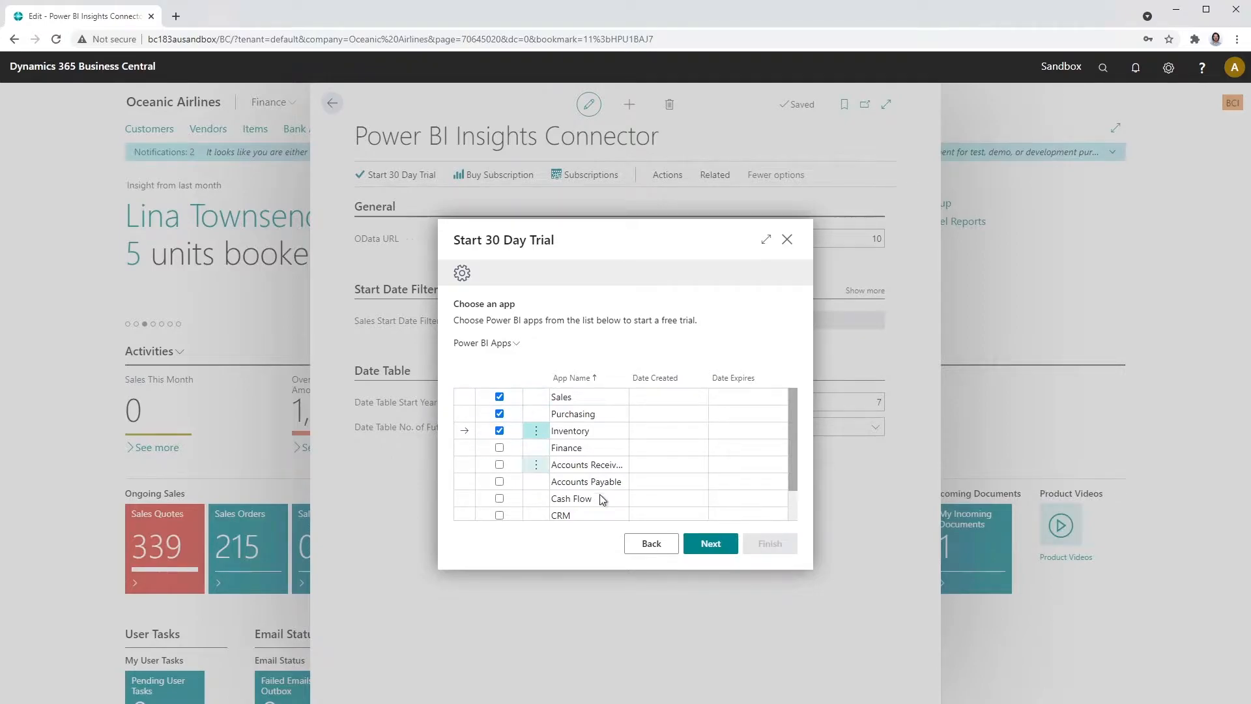
left_click(710, 544)
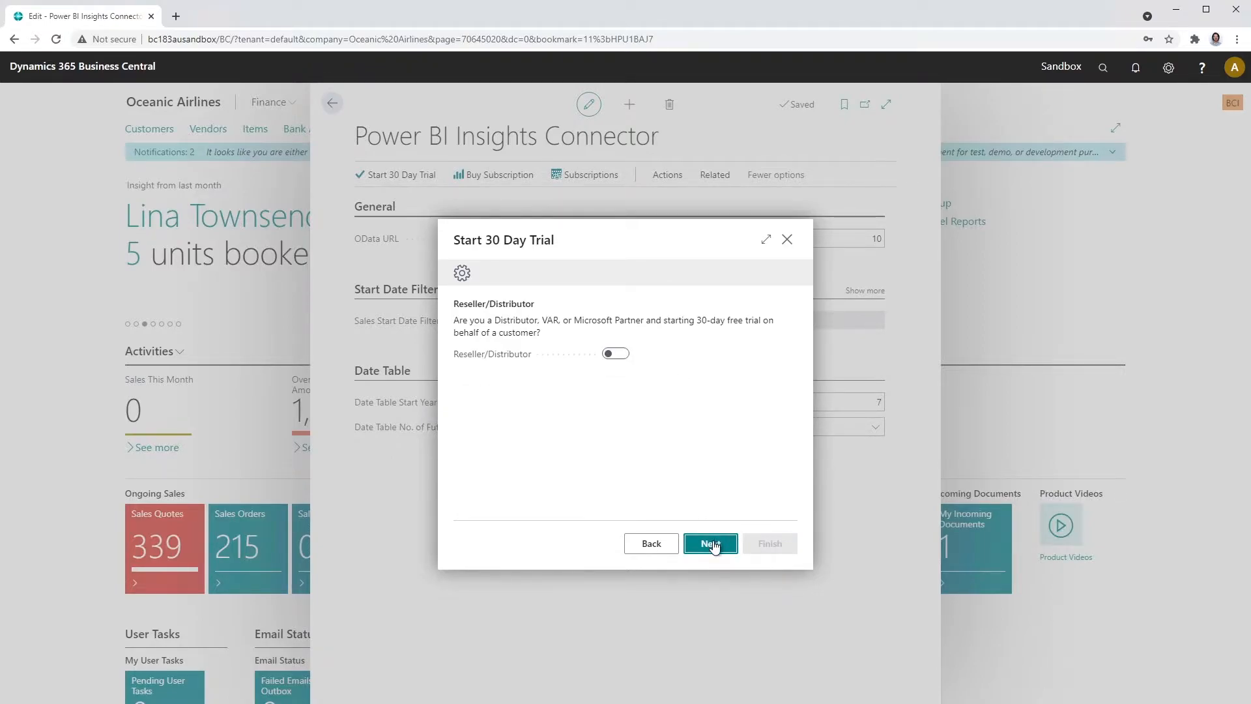
left_click(712, 543)
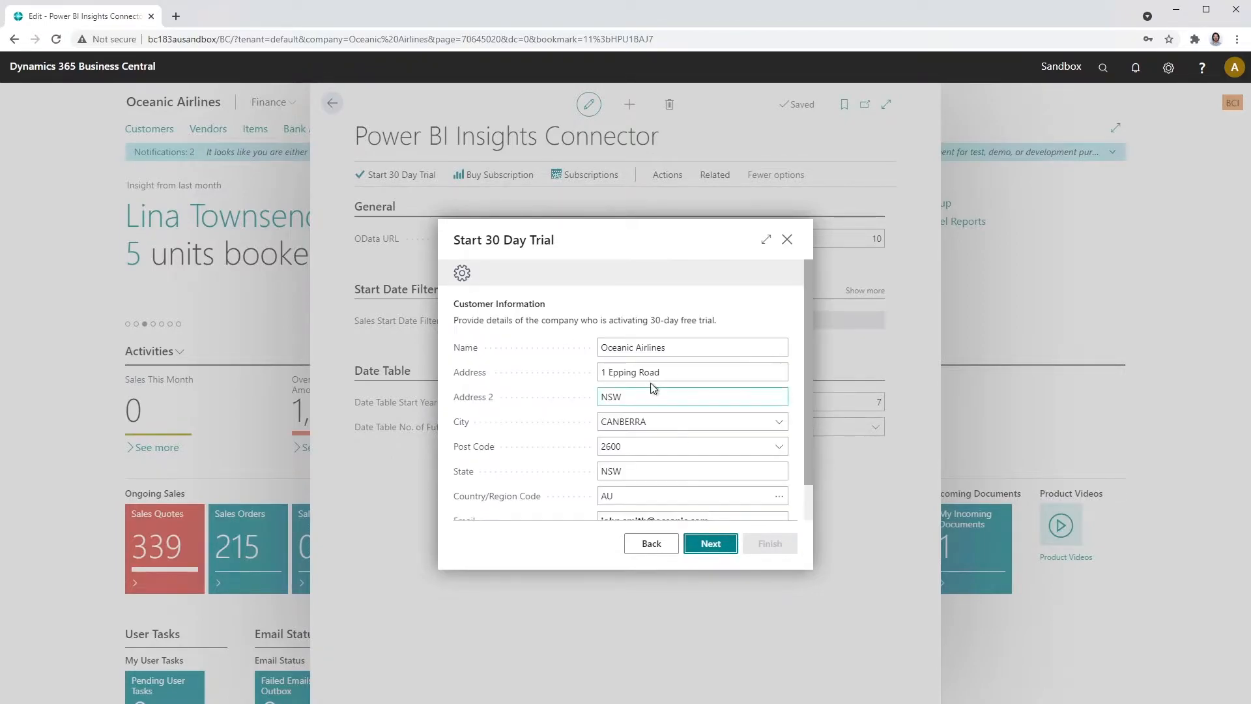
left_click(720, 547)
left_click(782, 550)
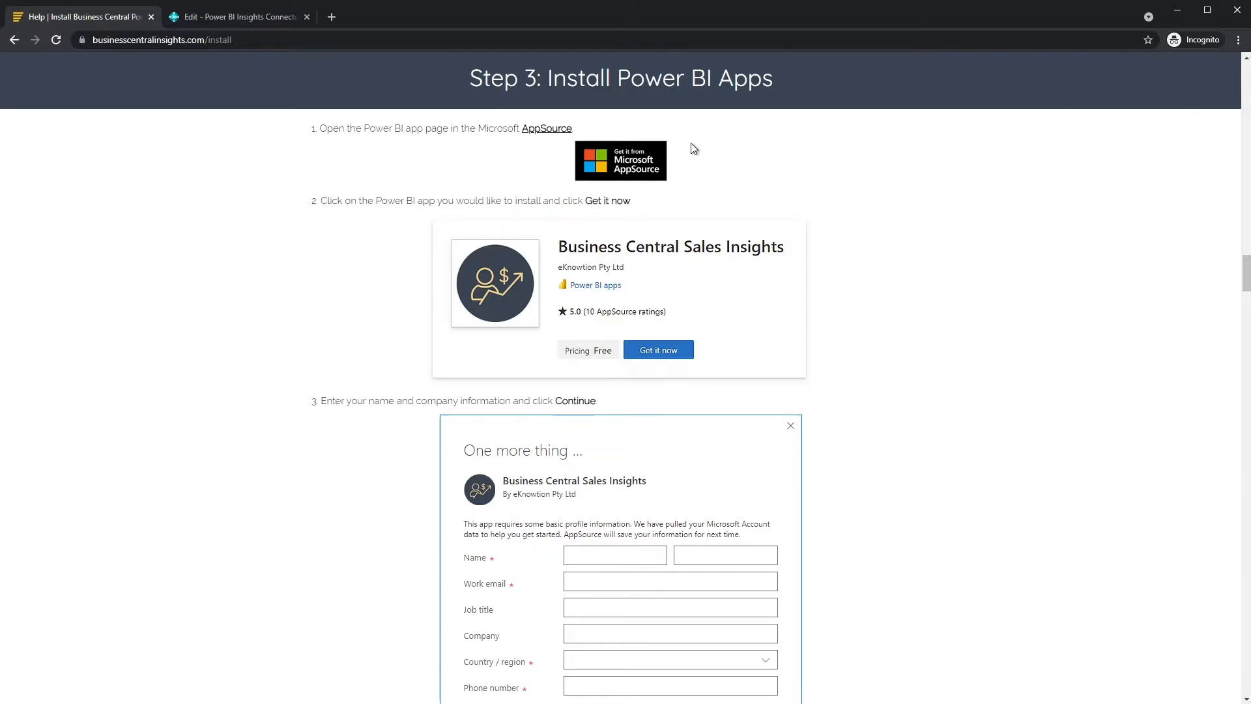
- Get Business Central Sales Insights from AppSource, consenting to share account information with the publisher
left_click(627, 159)
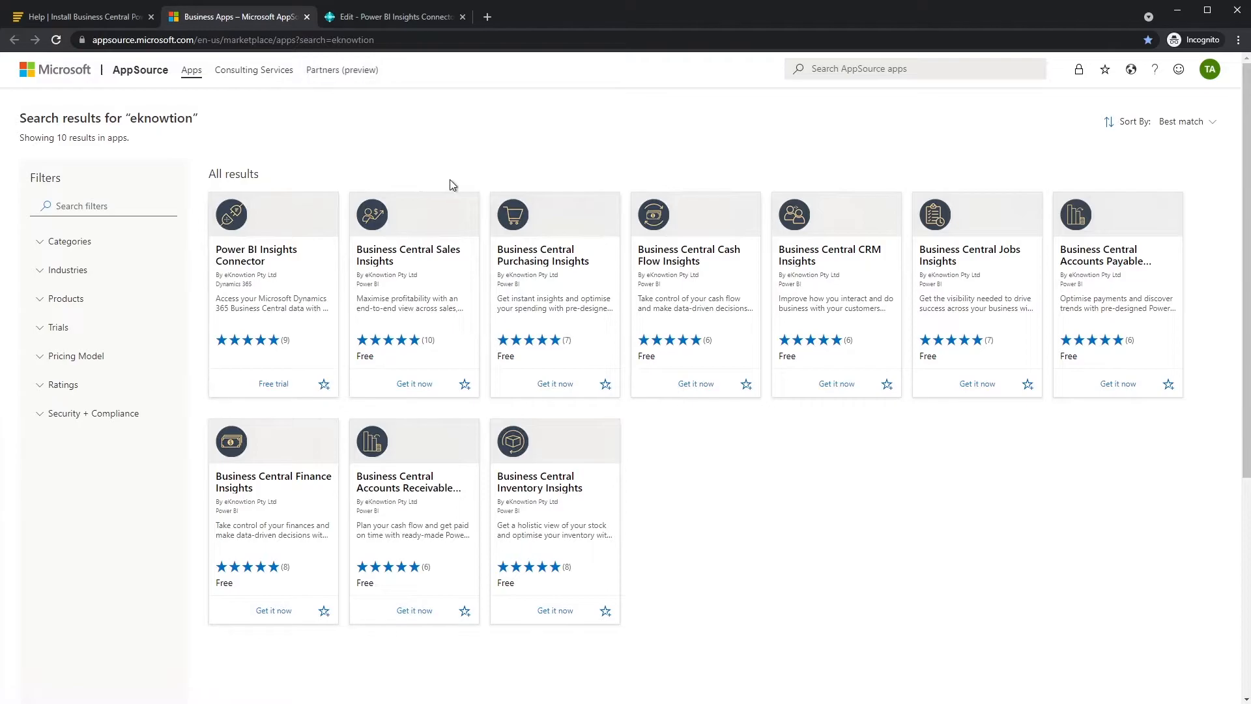
left_click(416, 222)
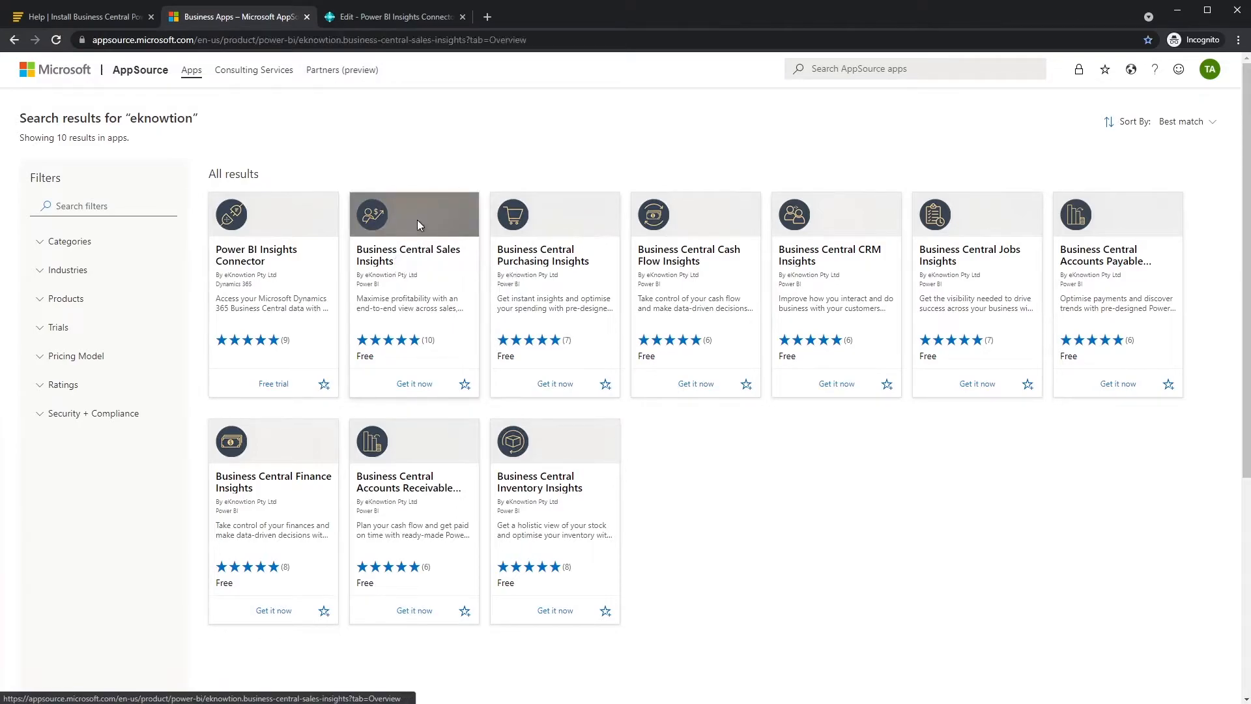
left_click(294, 270)
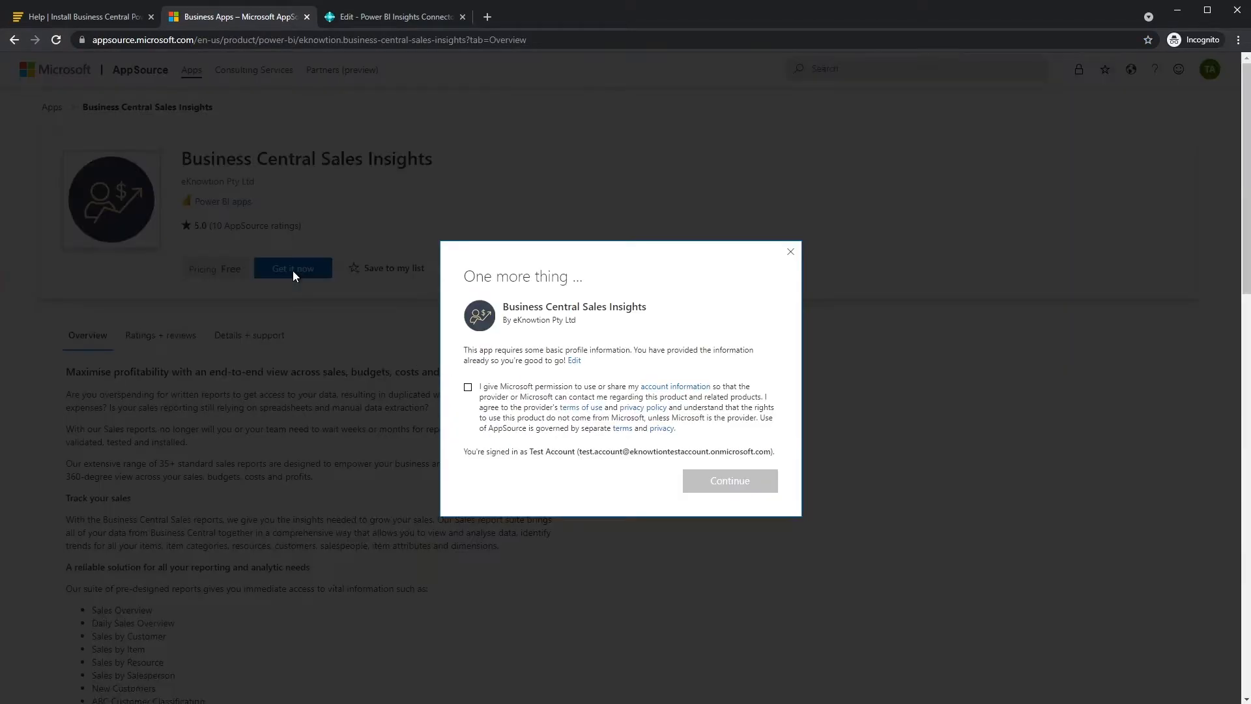
left_click(573, 361)
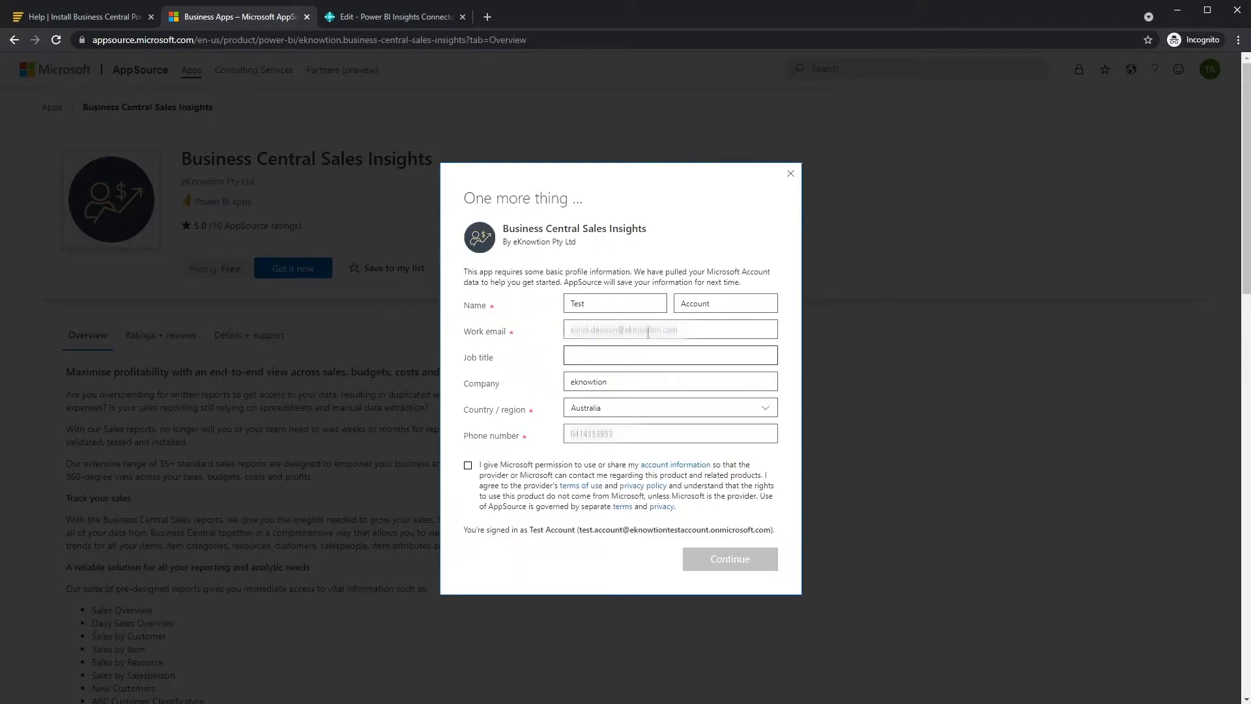
left_click(468, 466)
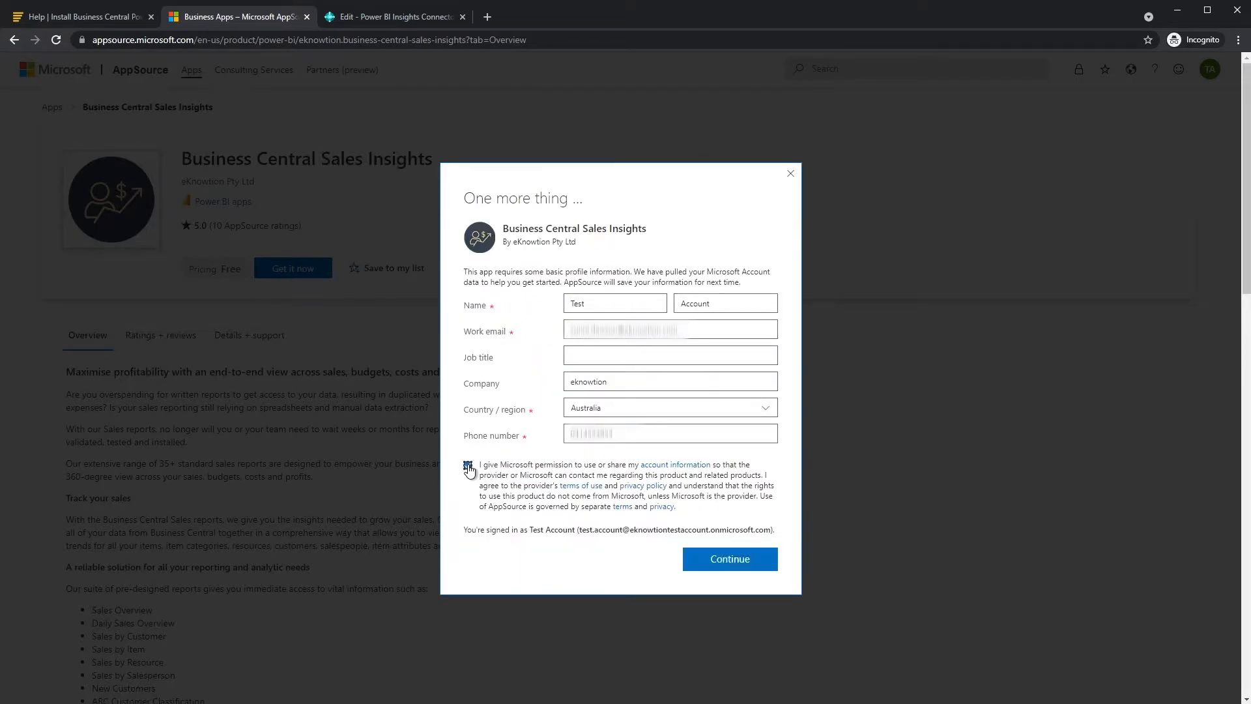
left_click(737, 560)
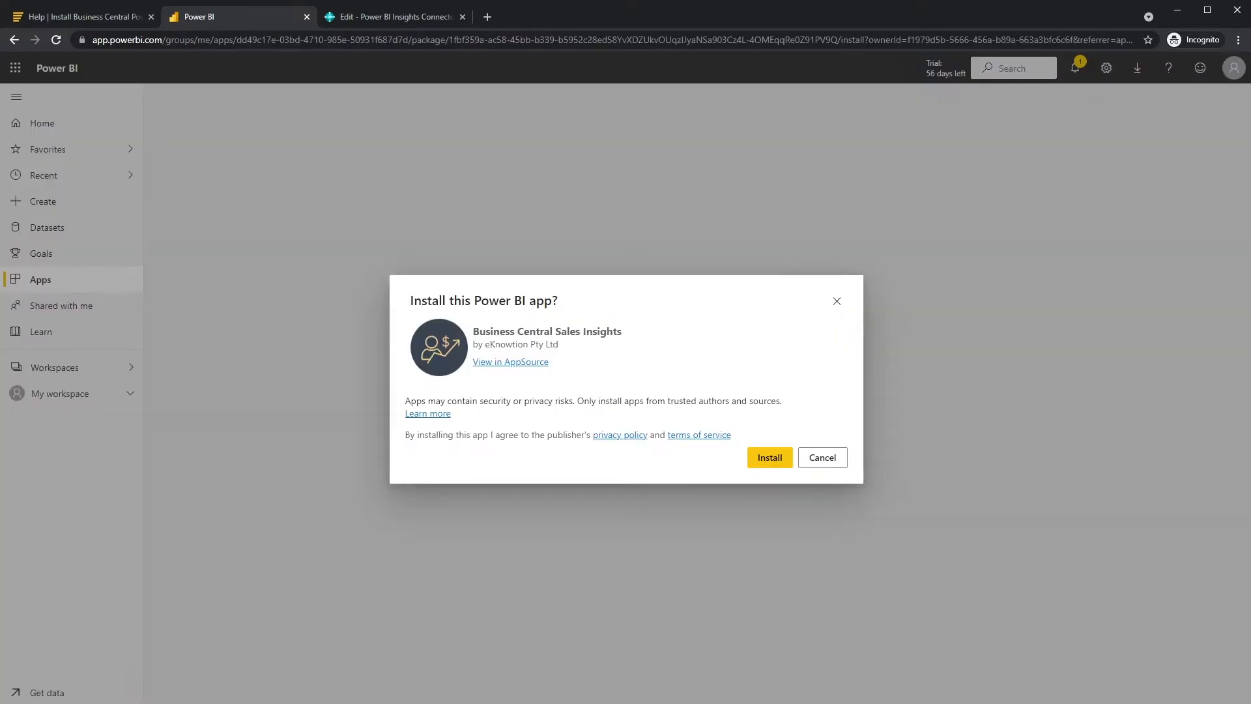
- Install the Business Central Sales Insights app in Power BI and show the workspaces list
left_click(773, 458)
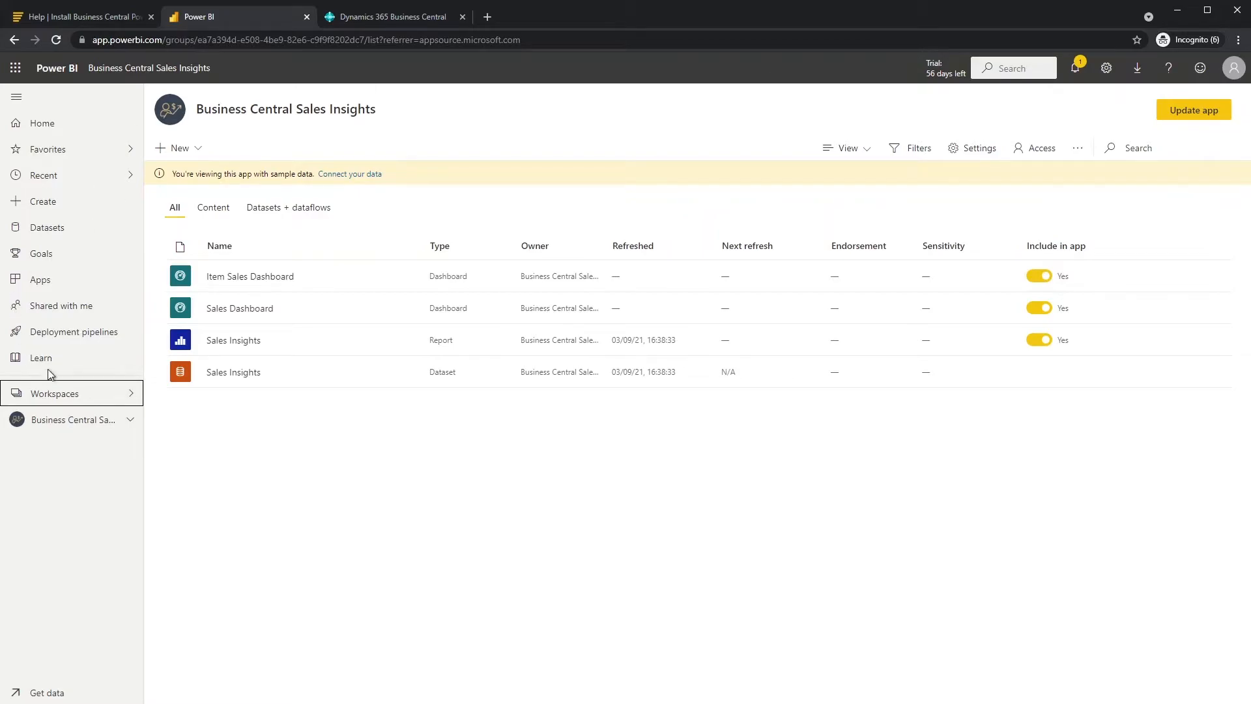
left_click(65, 395)
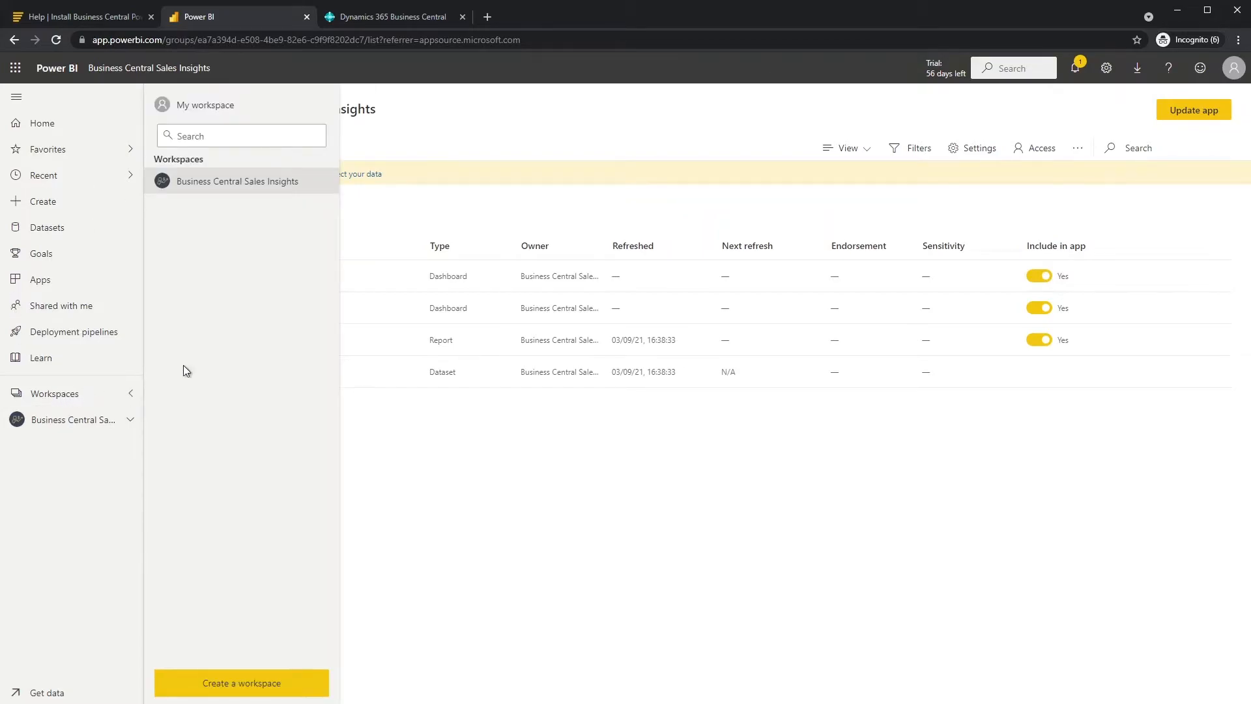
- Start 'Connect your data' in the Sales Insights workspace, then go to Business Central
left_click(245, 185)
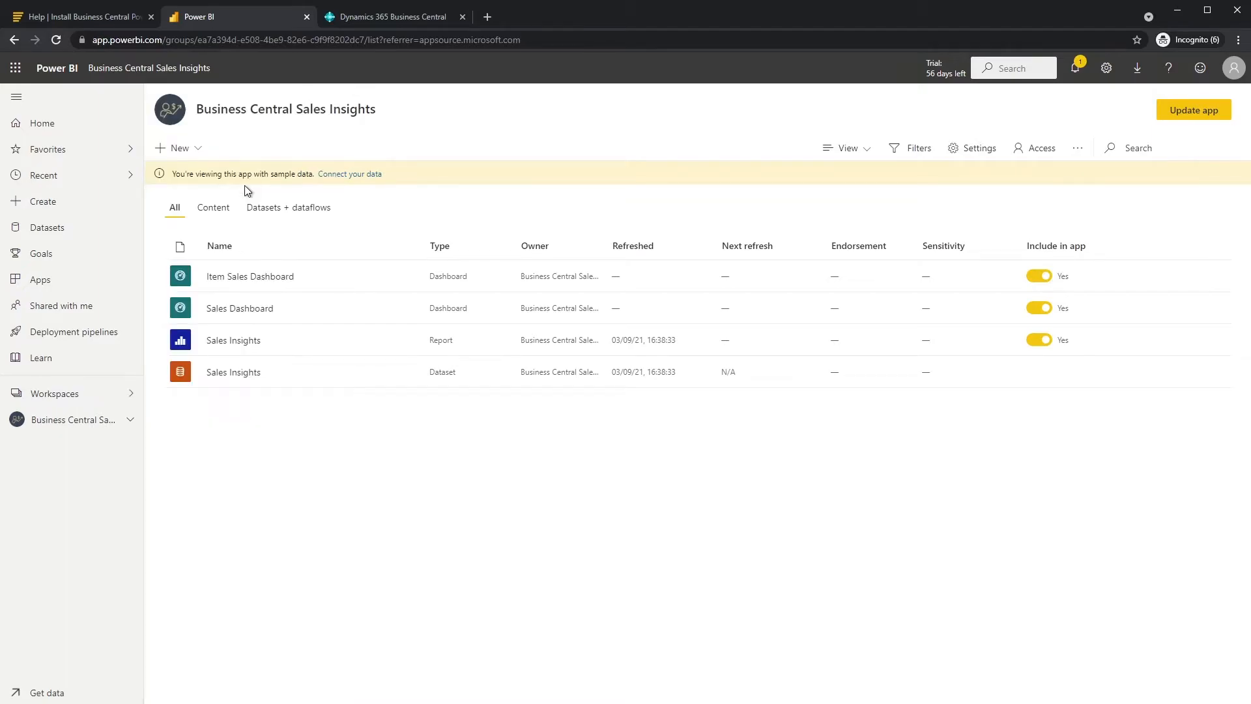
left_click(347, 174)
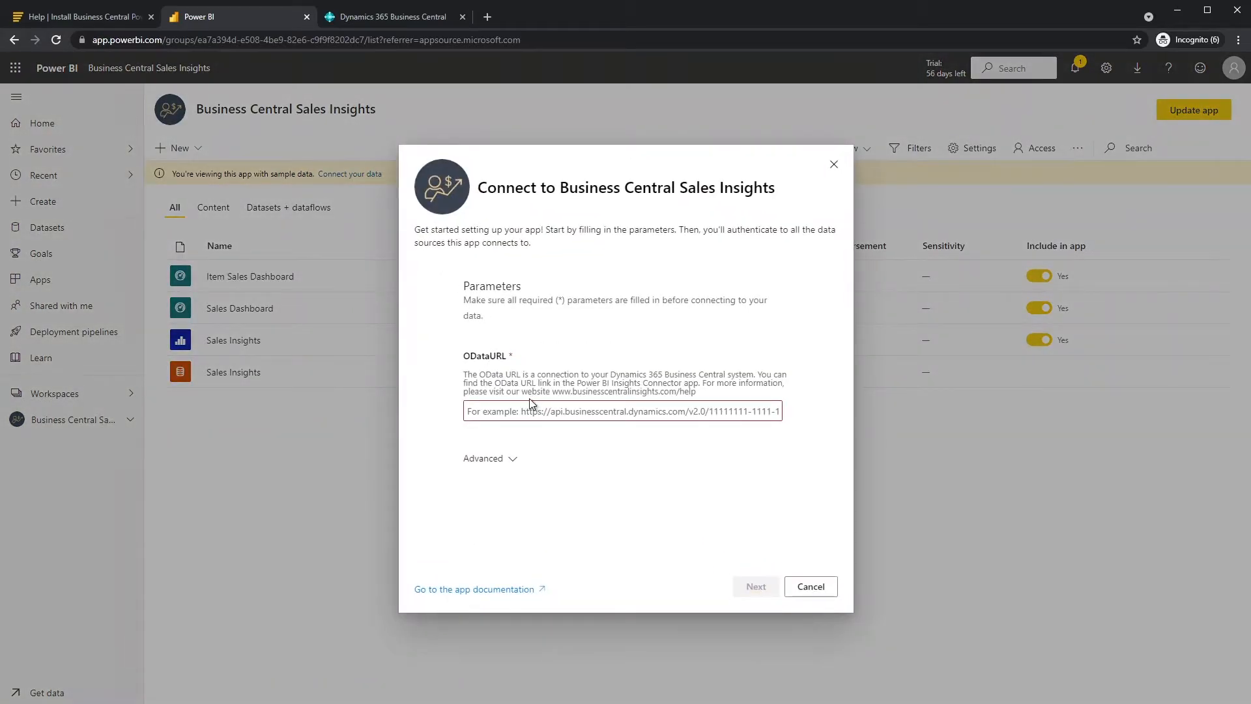
left_click(390, 17)
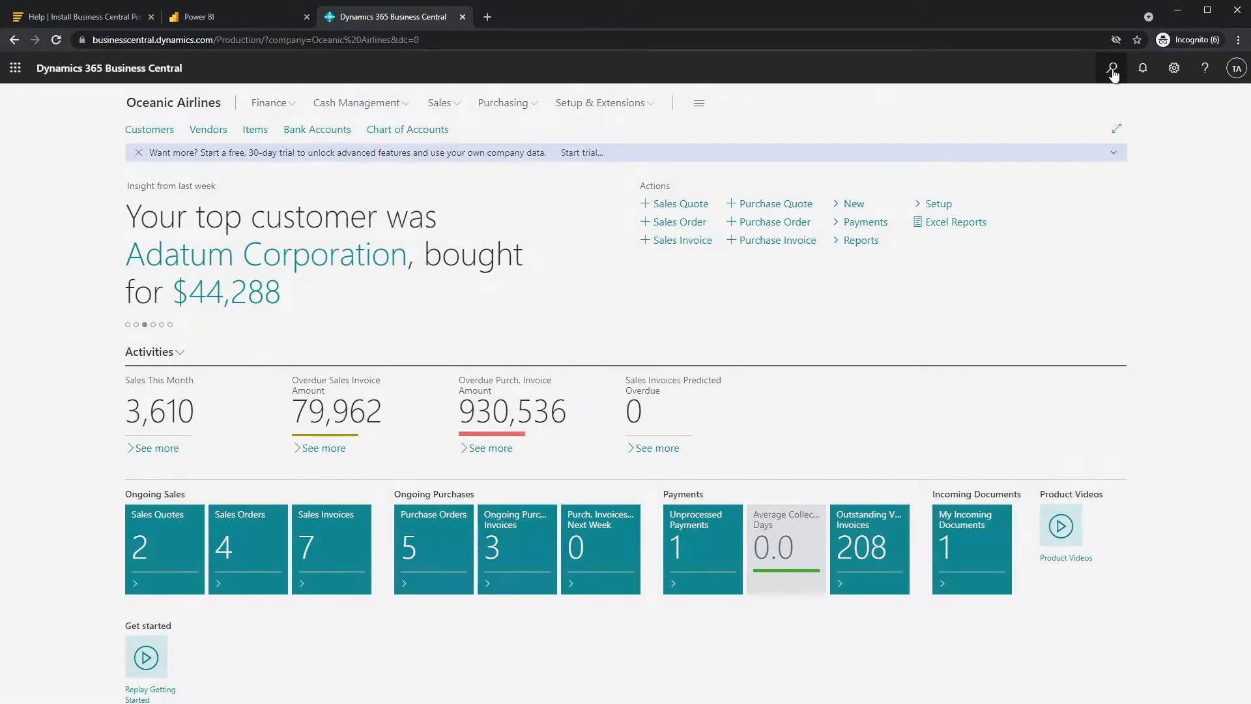
- Copy the OData URL from the Power BI Insights Connector page found via 'Insights Connector' search
left_click(1112, 69)
type("Insights Connector")
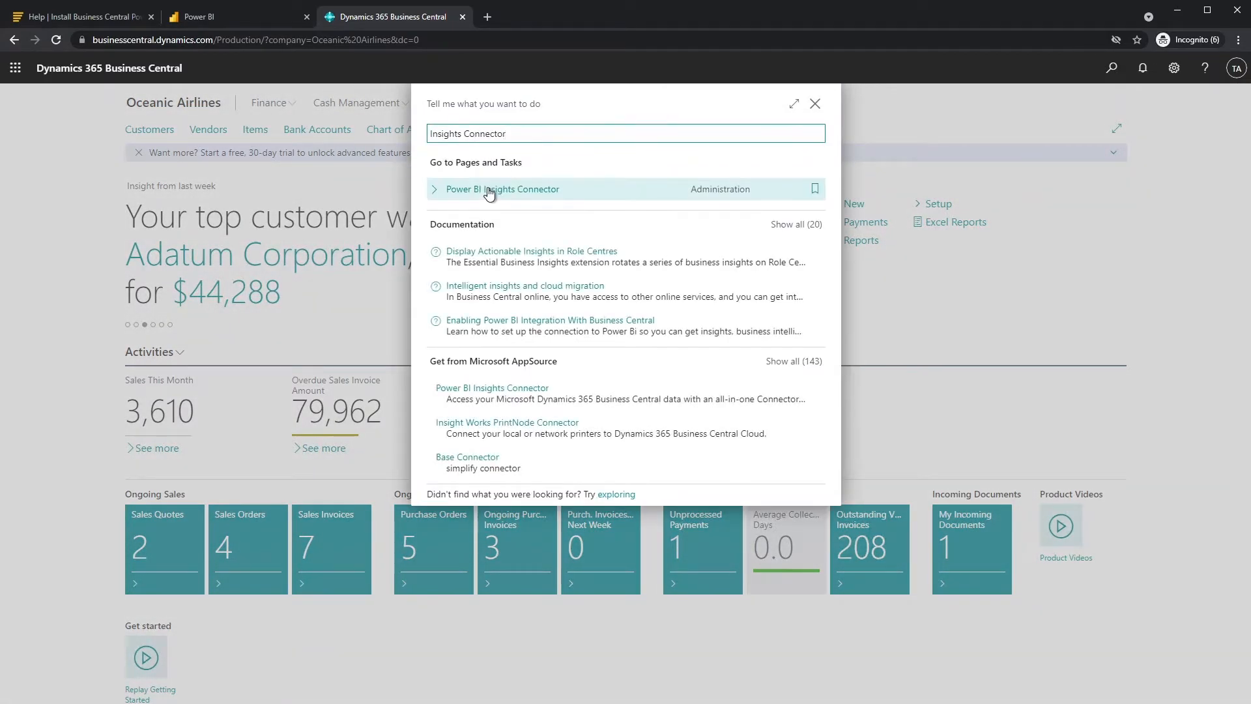
left_click(489, 191)
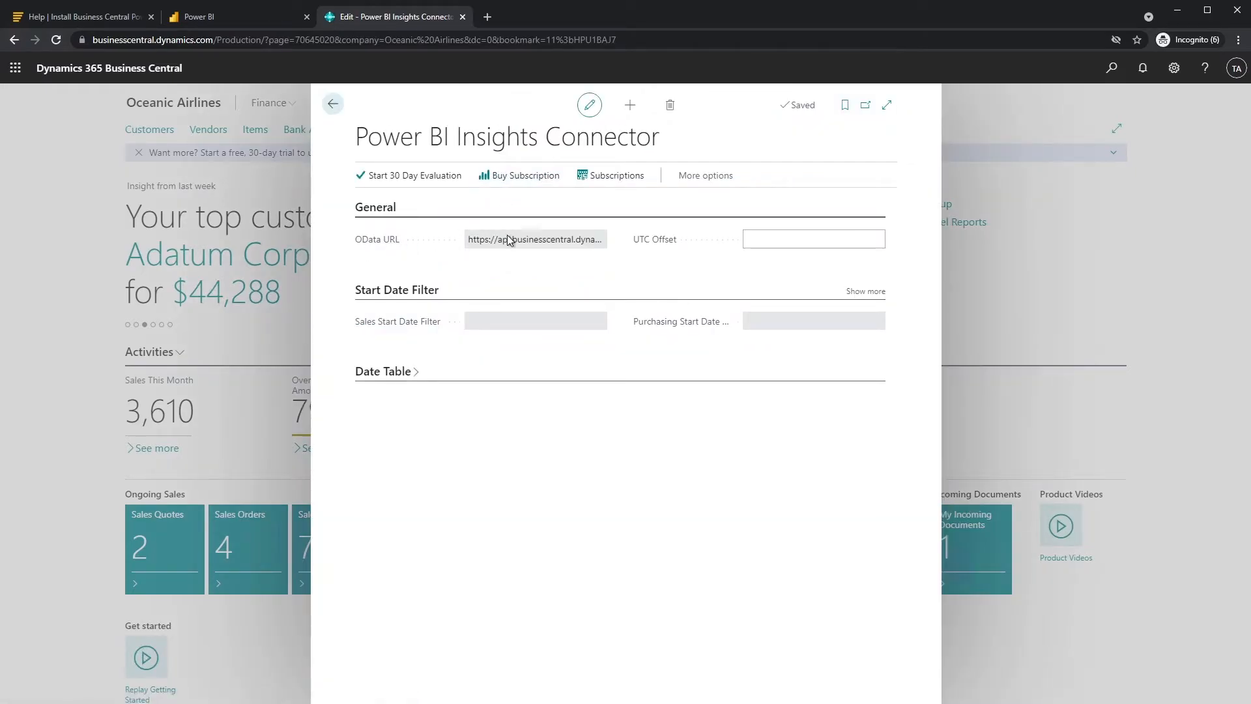
left_click(510, 241)
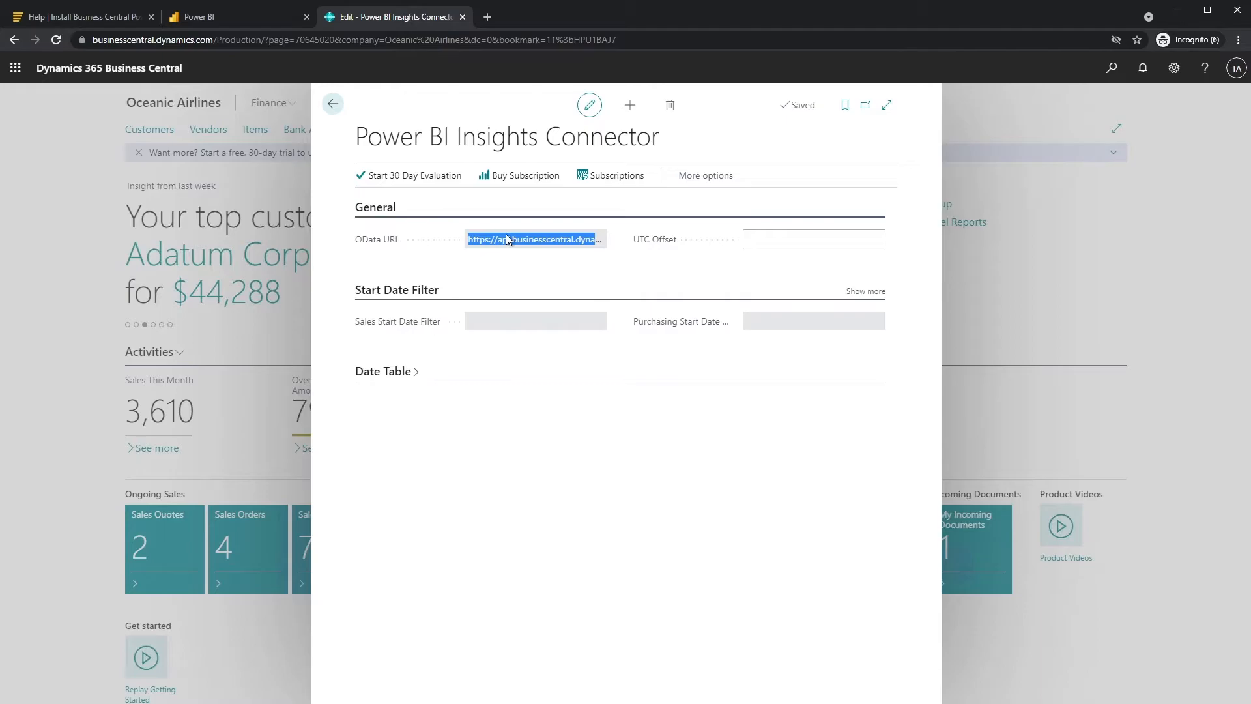
right_click(500, 234)
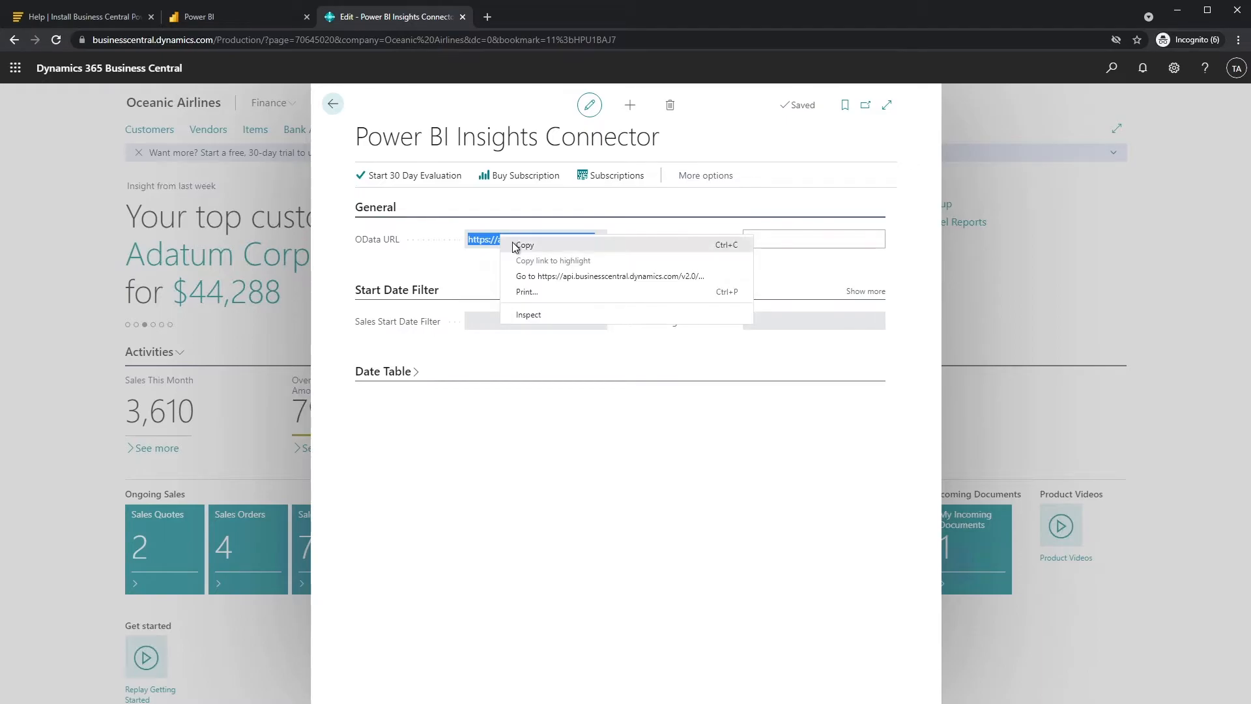
left_click(514, 244)
- Paste the copied OData URL into Power BI's connection dialog and proceed
left_click(261, 17)
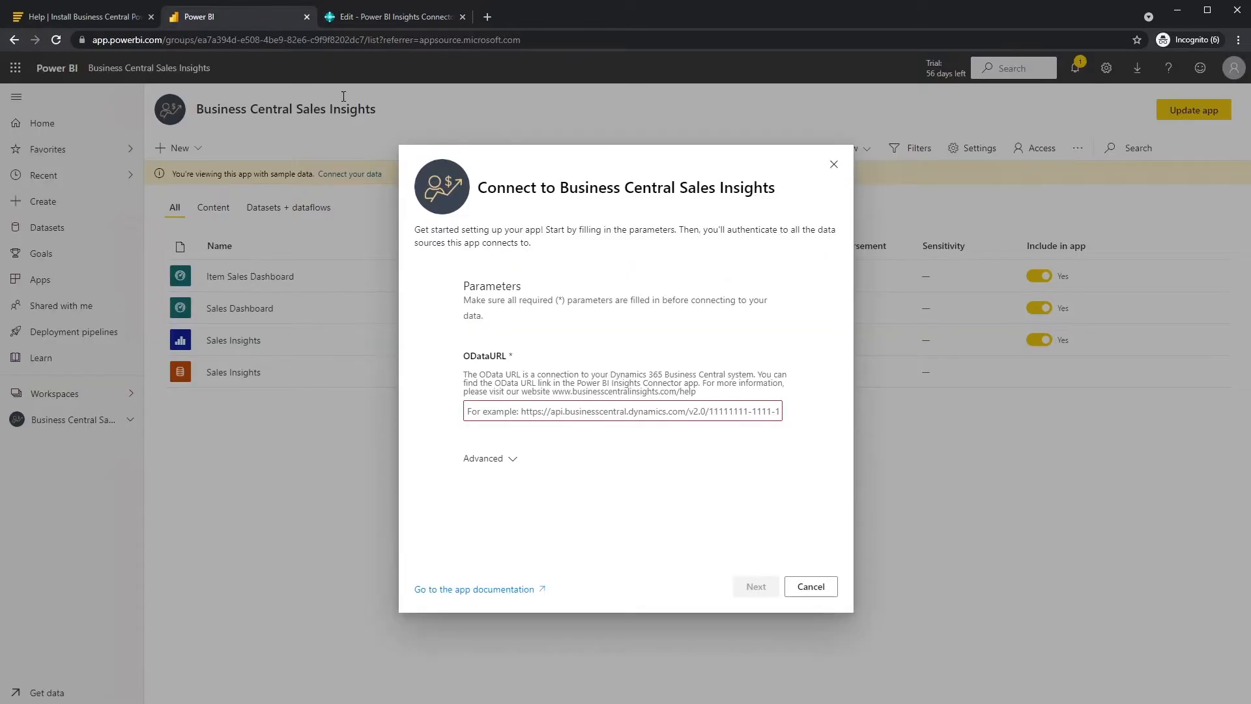
left_click(514, 410)
key("ctrl+v")
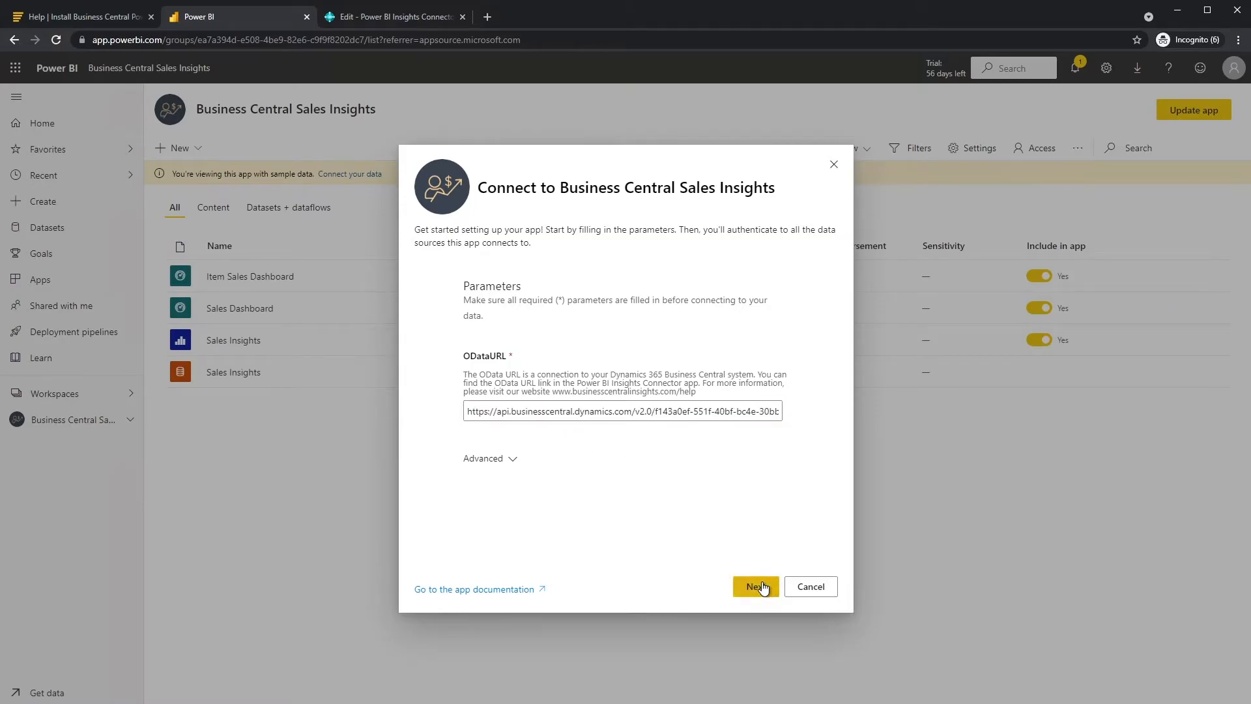
left_click(764, 587)
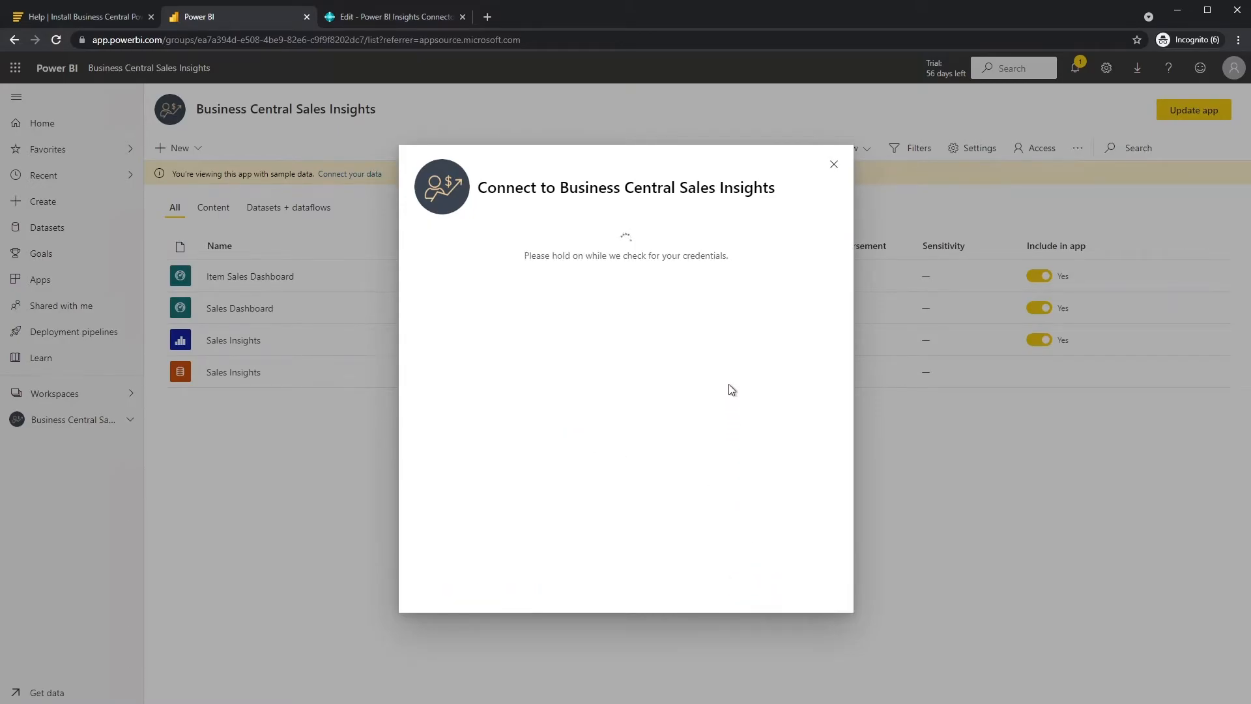
- Choose OAuth2 authentication and sign in to connect, then return to Business Central
left_click(499, 426)
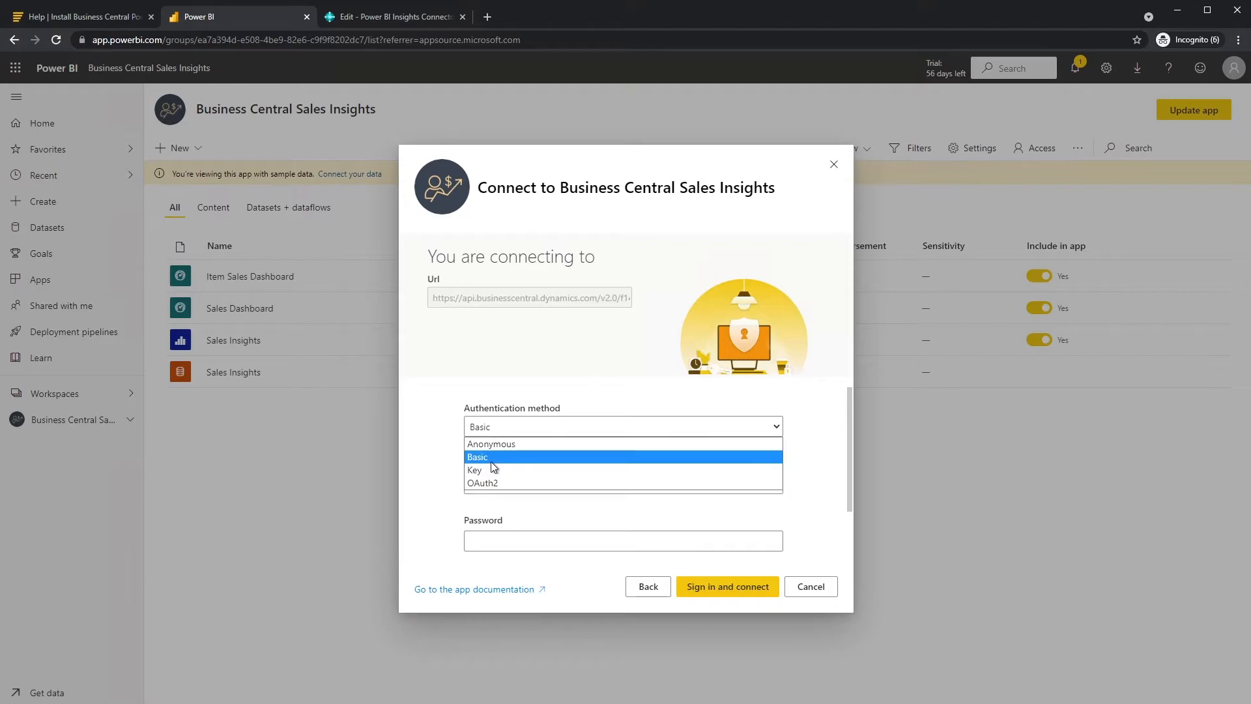
left_click(491, 483)
left_click(711, 579)
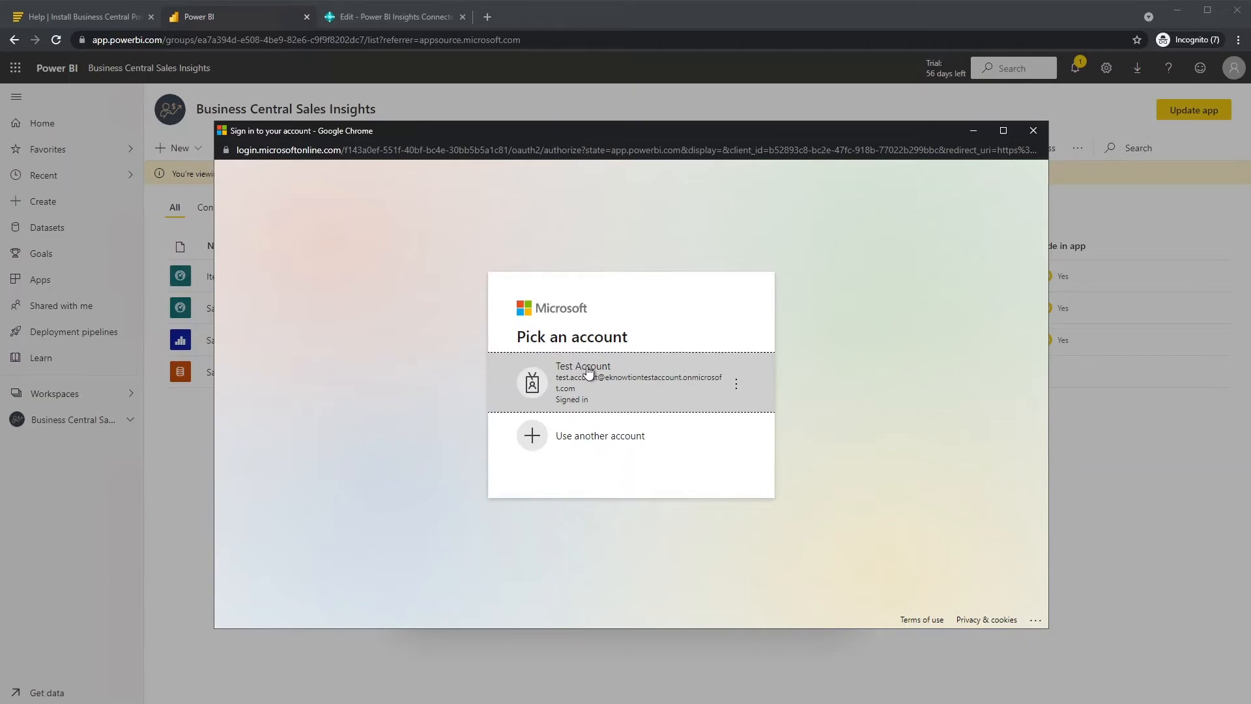
left_click(375, 17)
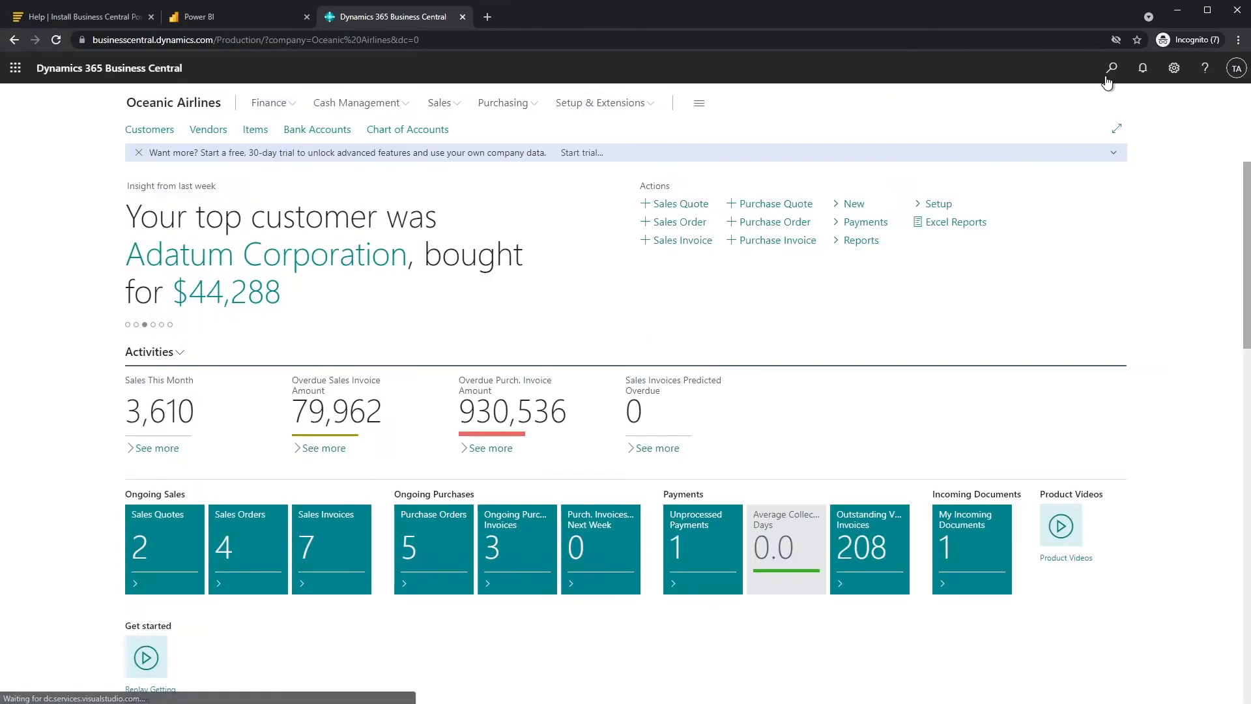
- Confirm the test account's user card includes the EKNPBIINSIGHTS permission set, then return to Power BI
left_click(1109, 77)
type("use")
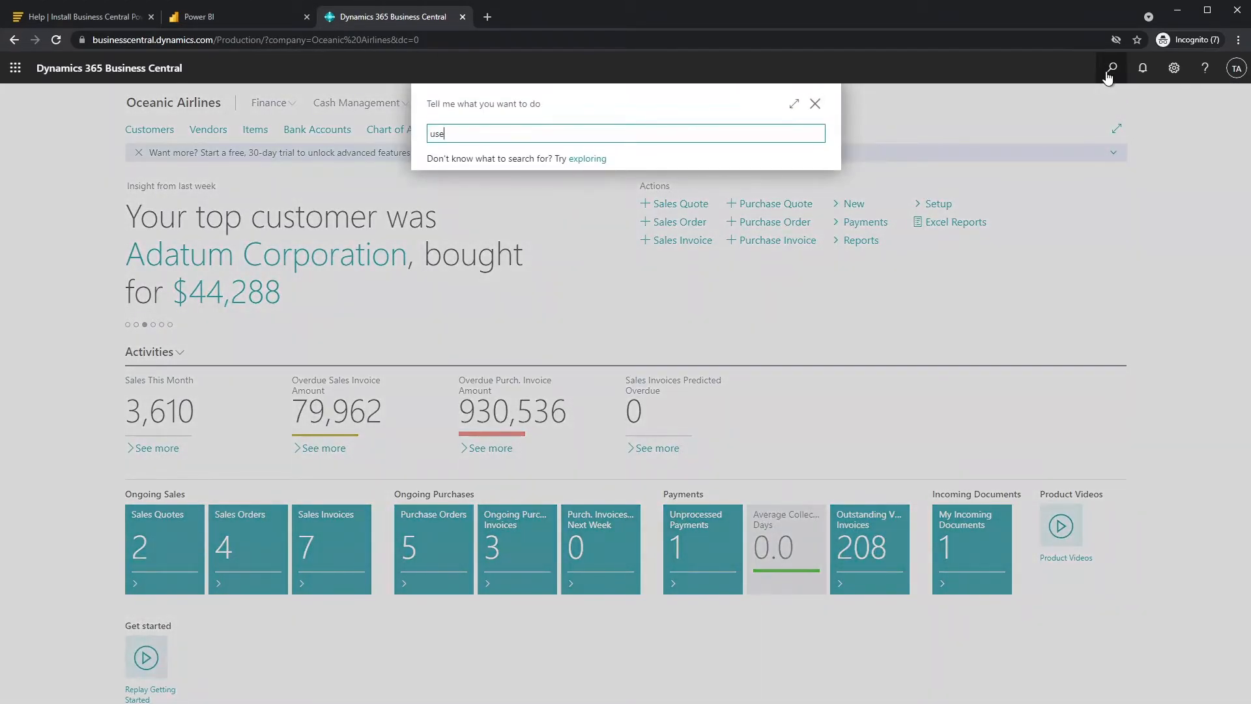
type("rs")
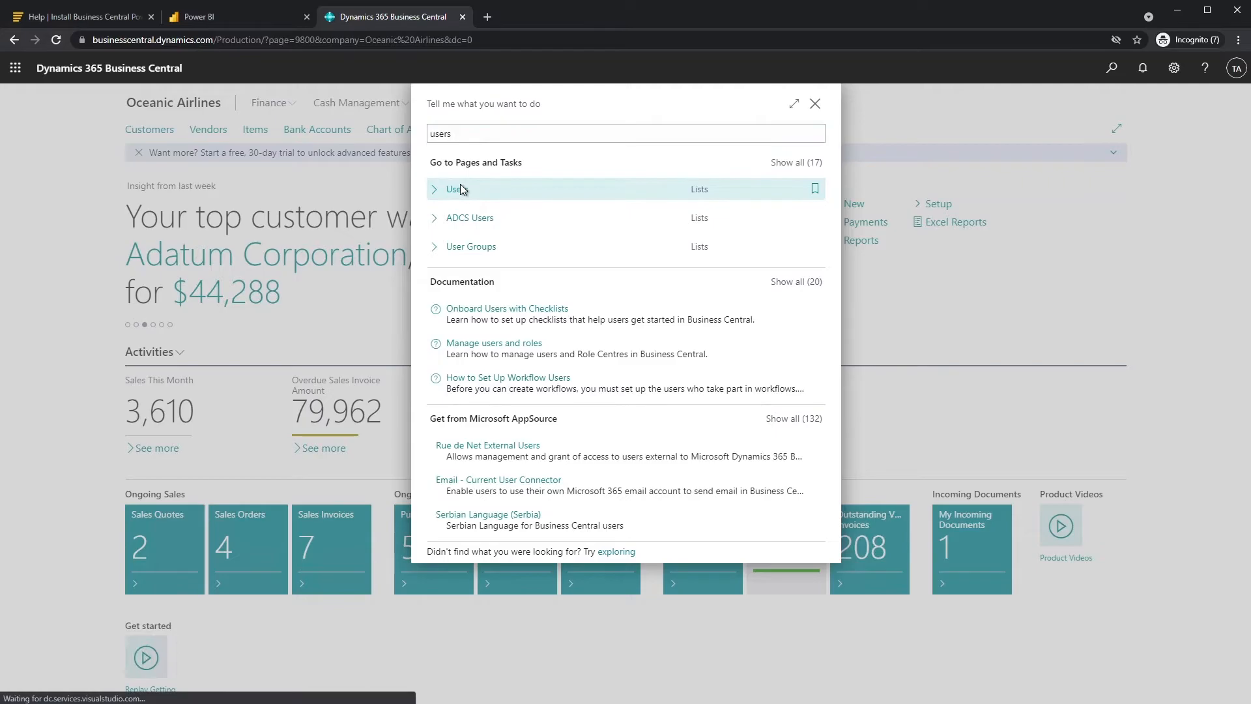
left_click(455, 189)
left_click(104, 244)
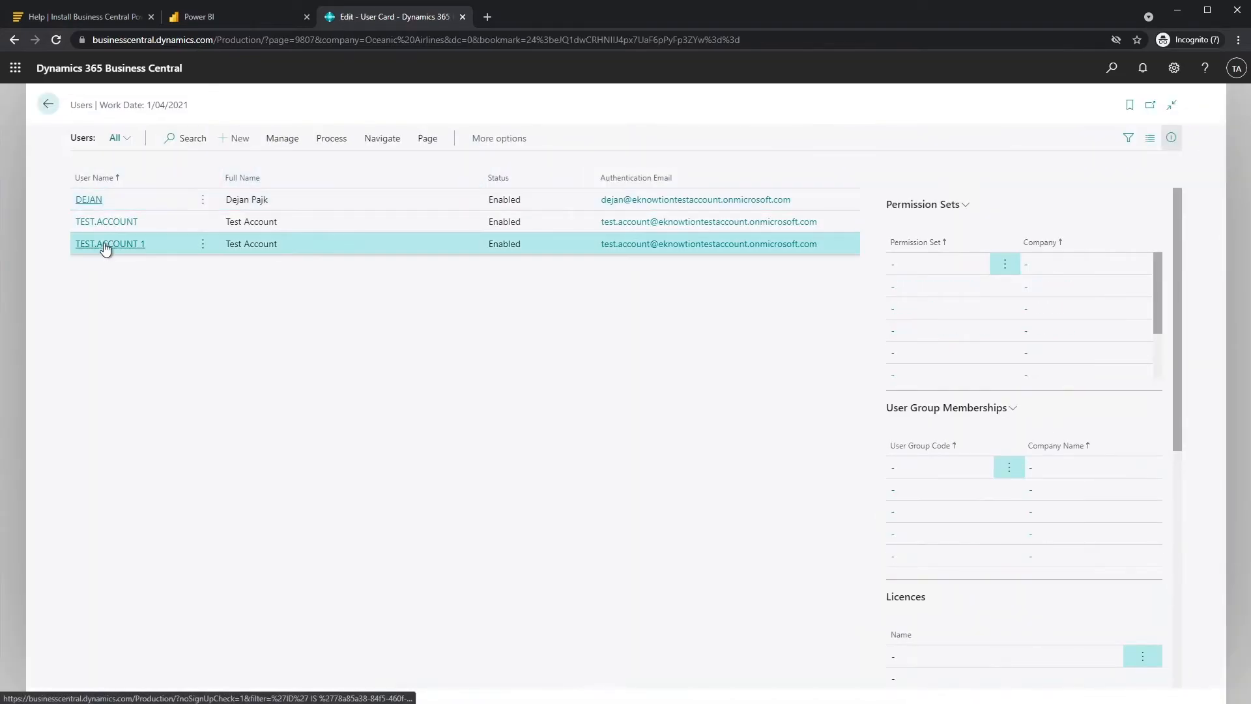
scroll(205, 470, "down", 2)
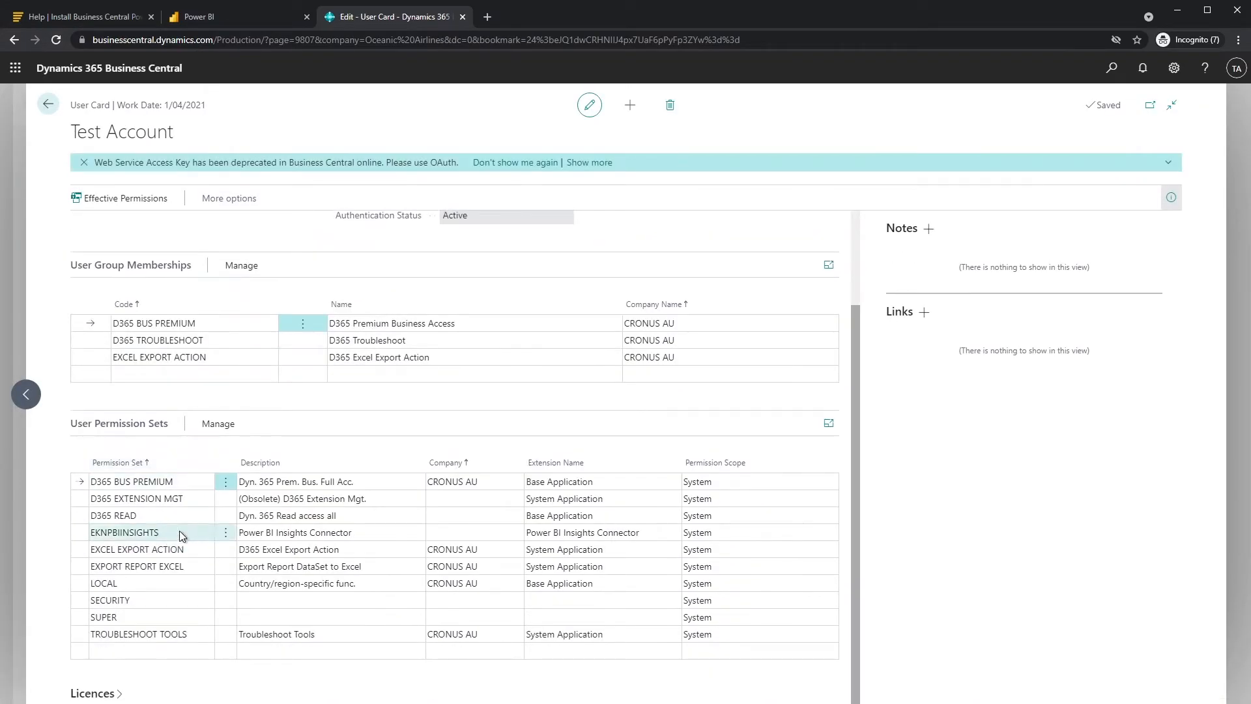
left_click(178, 532)
left_click(306, 533)
key("Up")
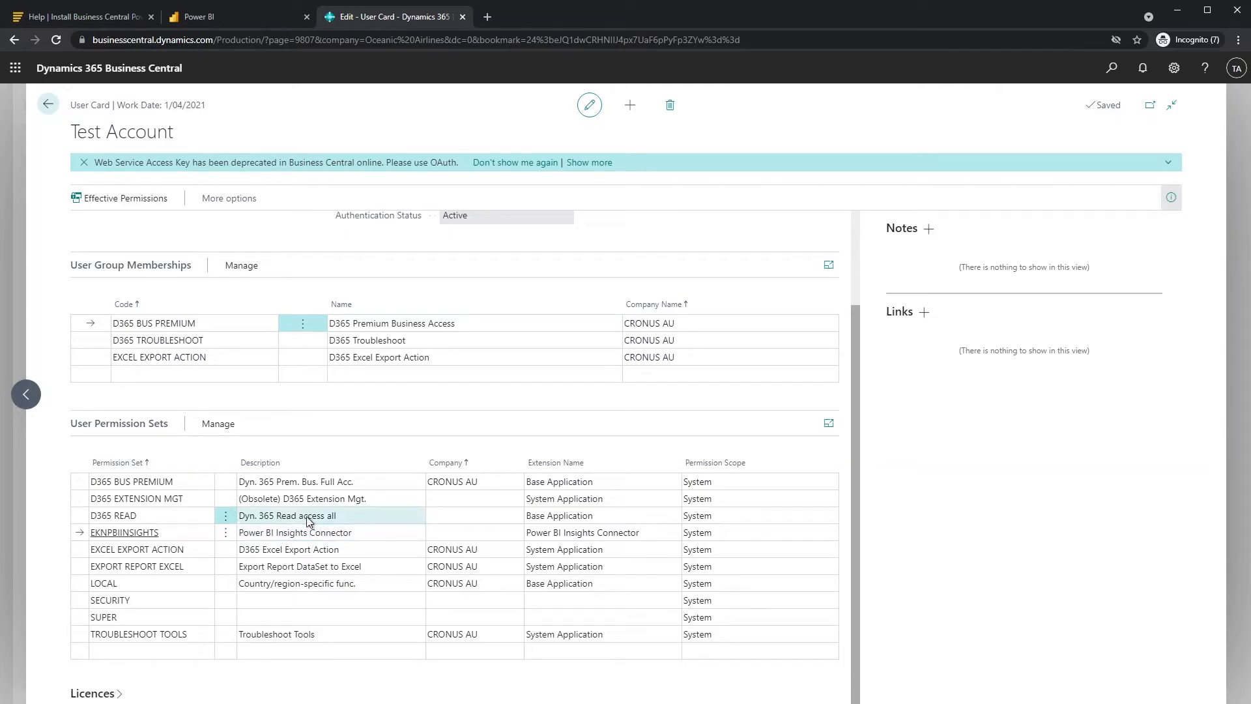
left_click(237, 25)
- Complete the OAuth2 sign-in with the listed account and return to the Business Central Sales Insights workspace
left_click(721, 588)
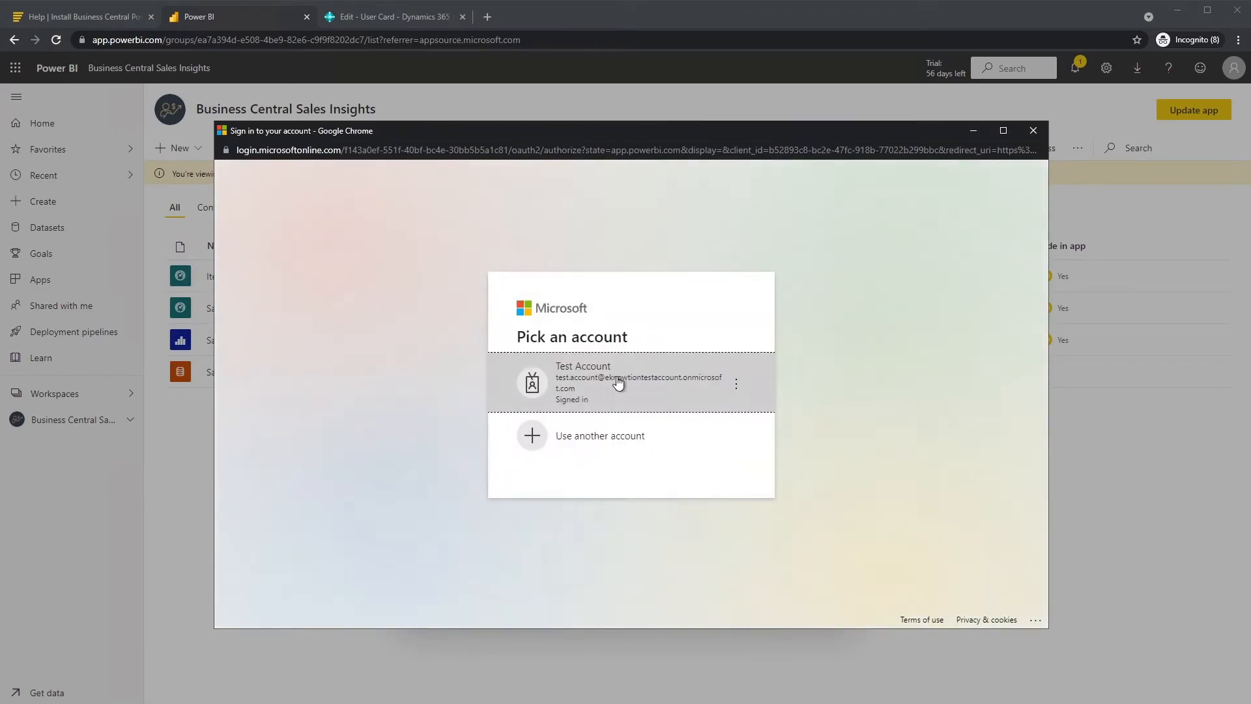
left_click(617, 381)
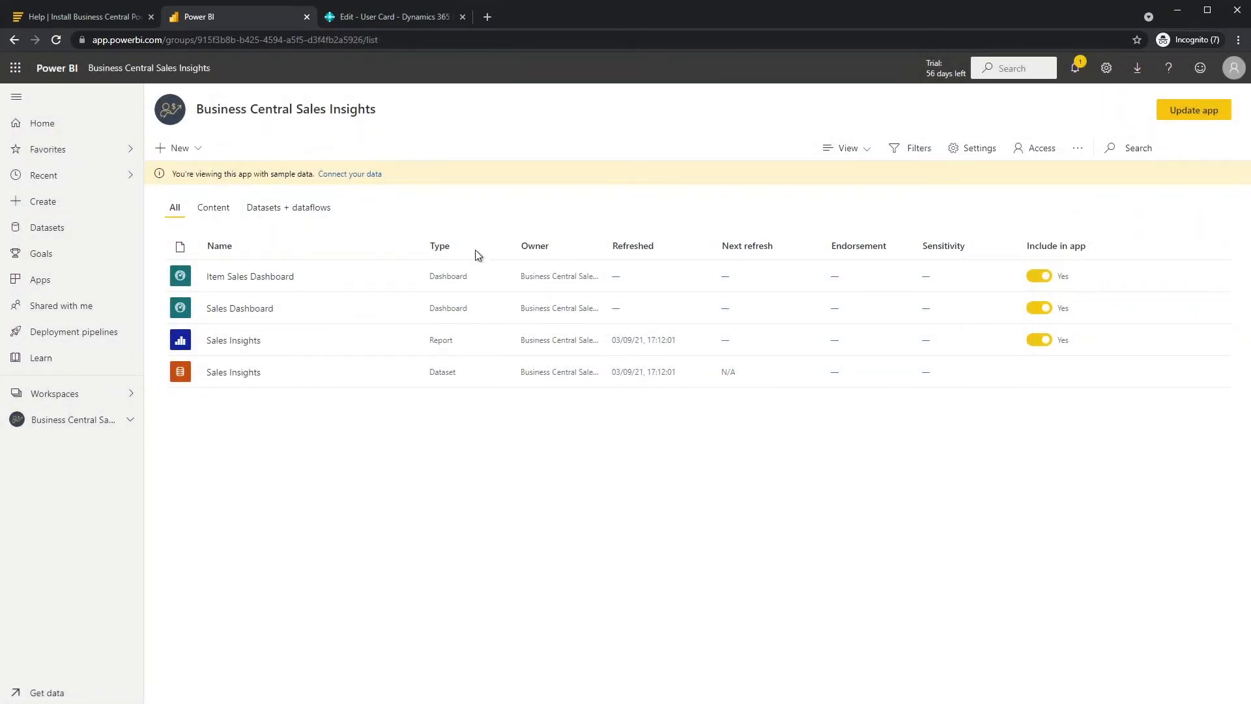
left_click(103, 395)
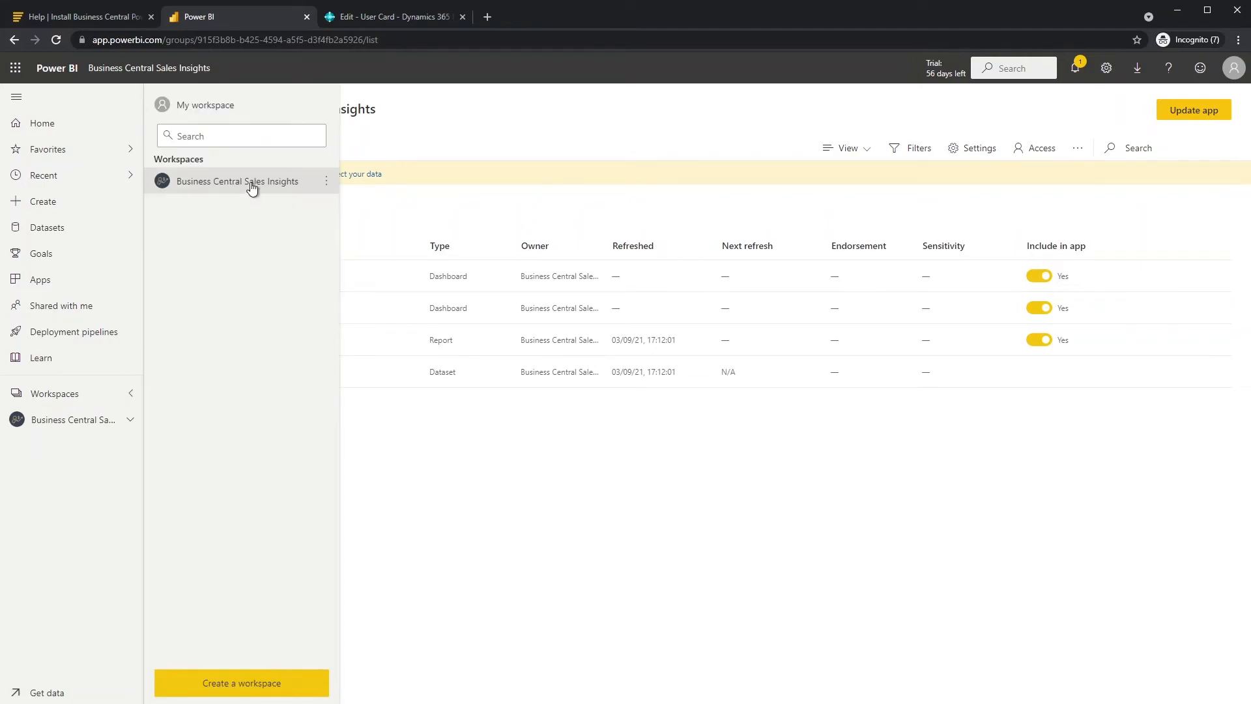
left_click(251, 182)
- Restrict app access to specific individuals, add the test account, and enable automatic installation
left_click(1185, 112)
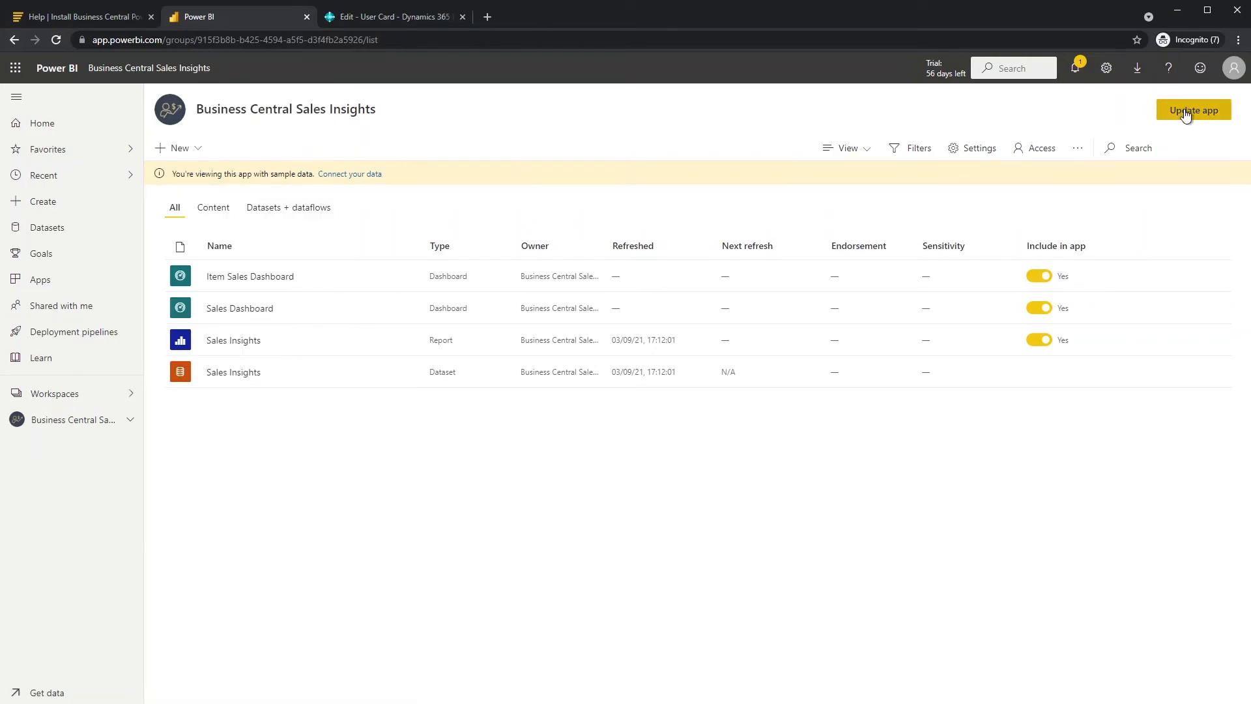
left_click(287, 130)
left_click(233, 234)
type("test")
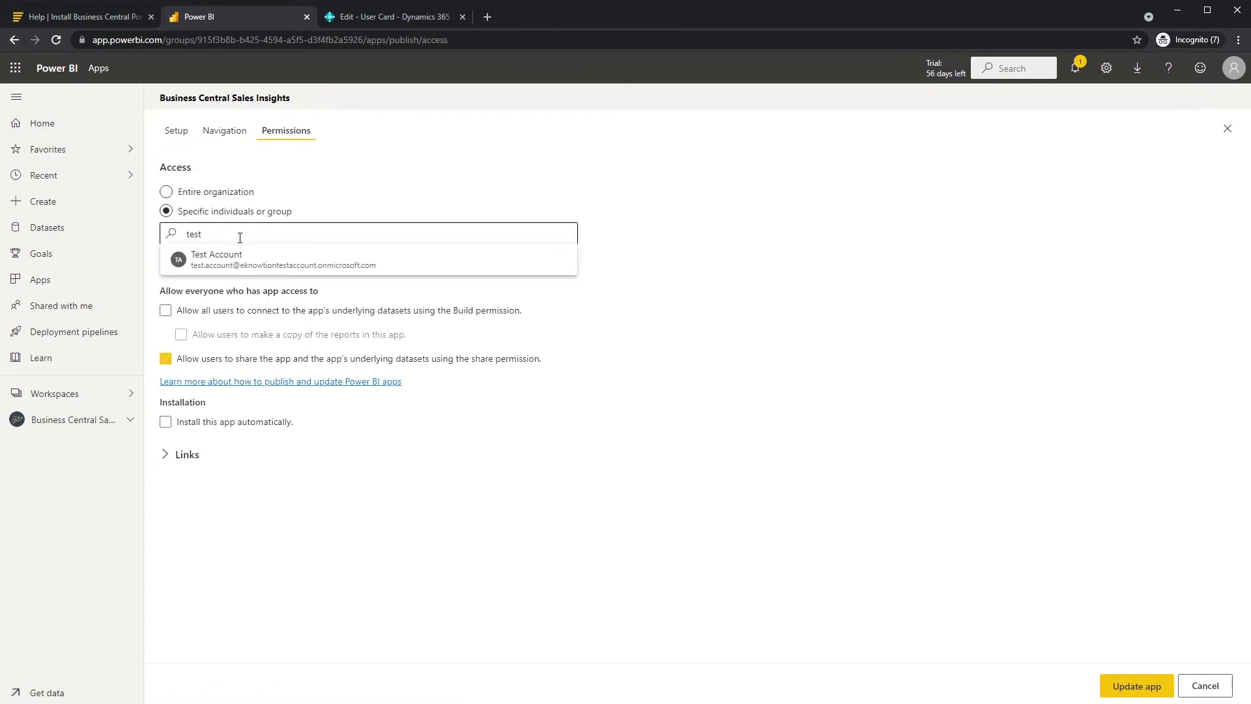
left_click(219, 264)
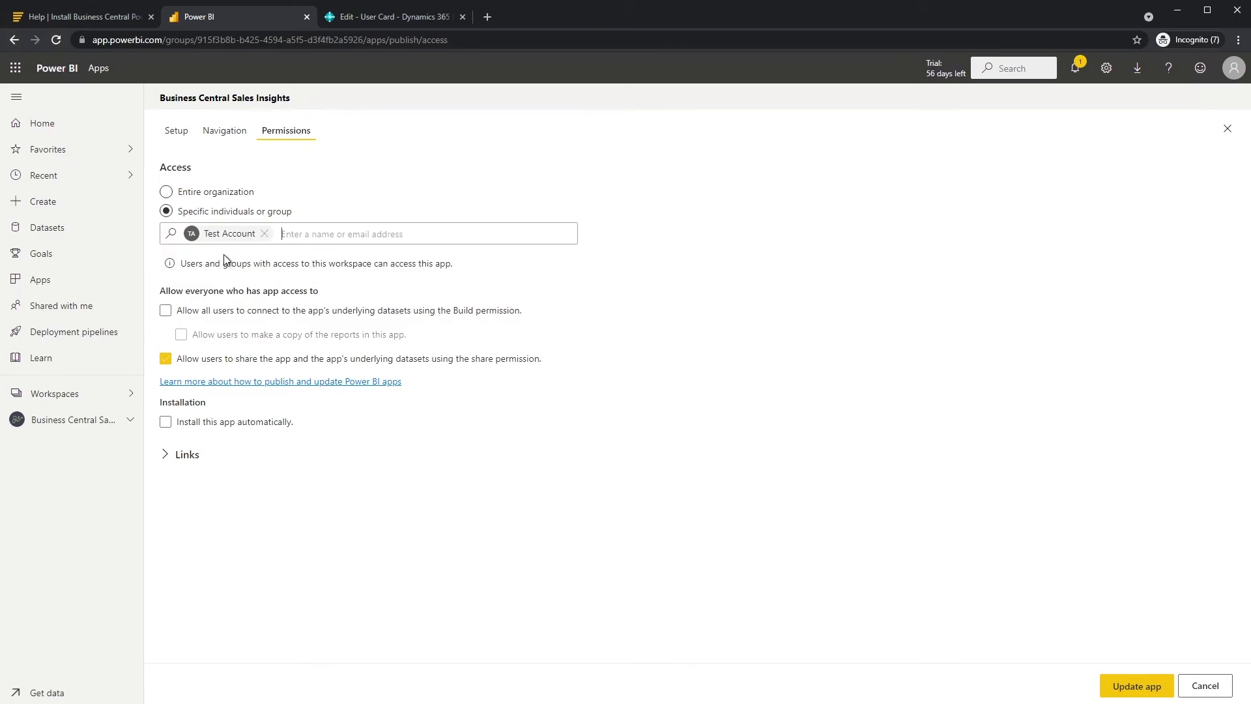
left_click(167, 423)
- Publish the Business Central Sales Insights app update and go to the app
left_click(1124, 695)
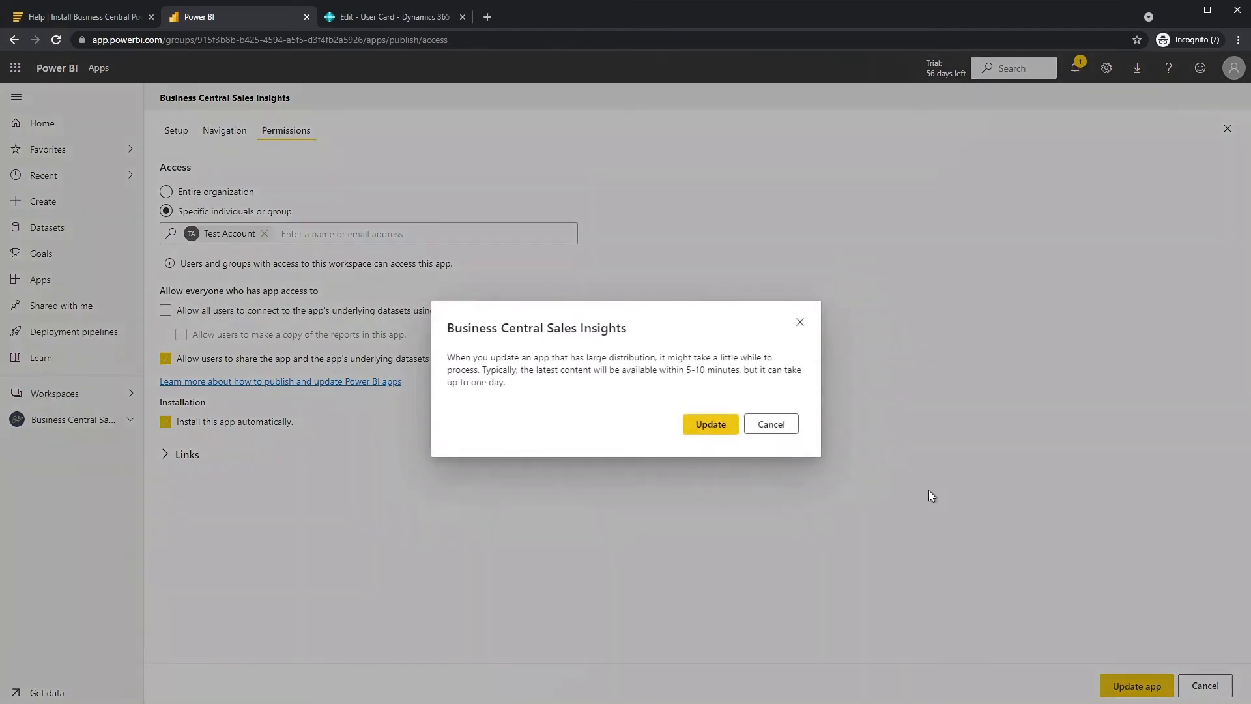
left_click(707, 424)
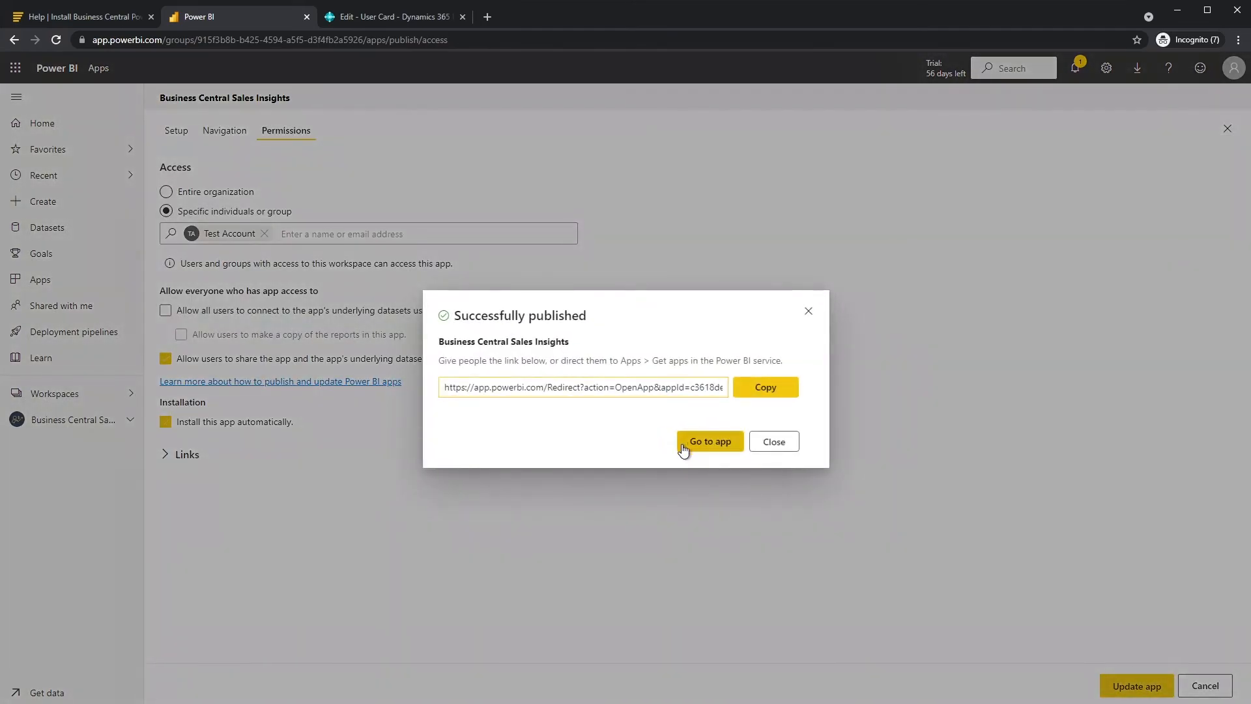
left_click(686, 443)
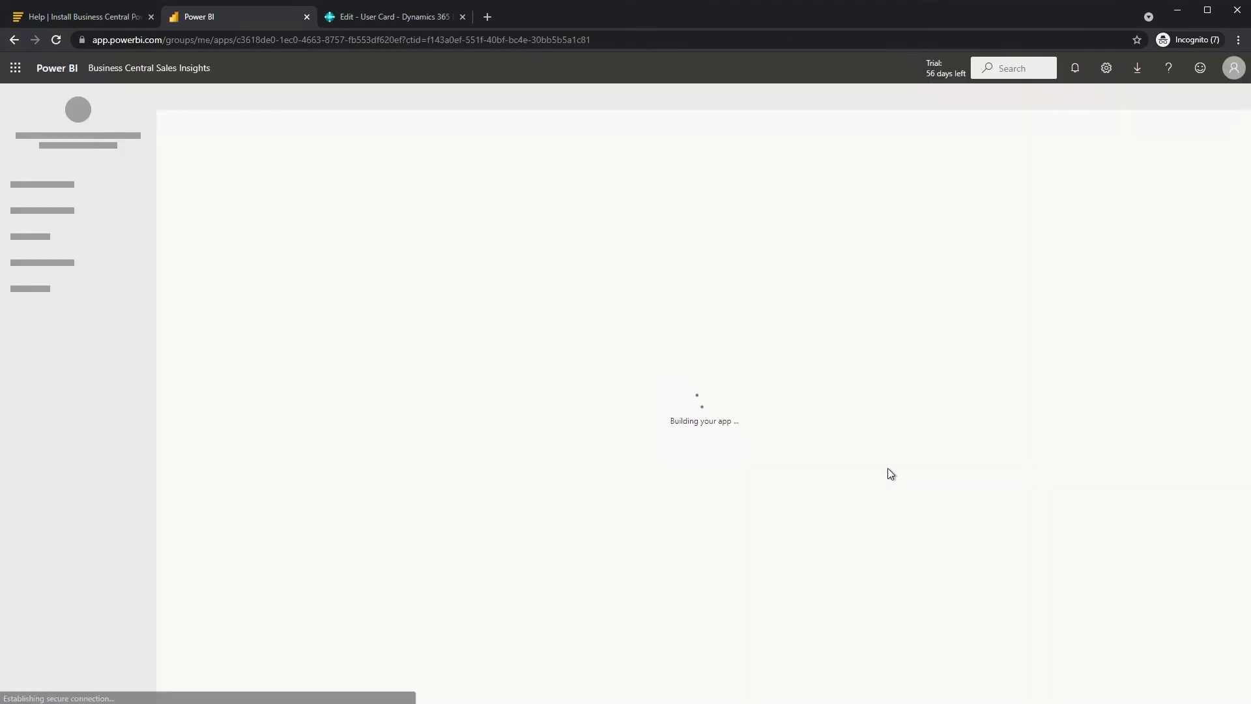